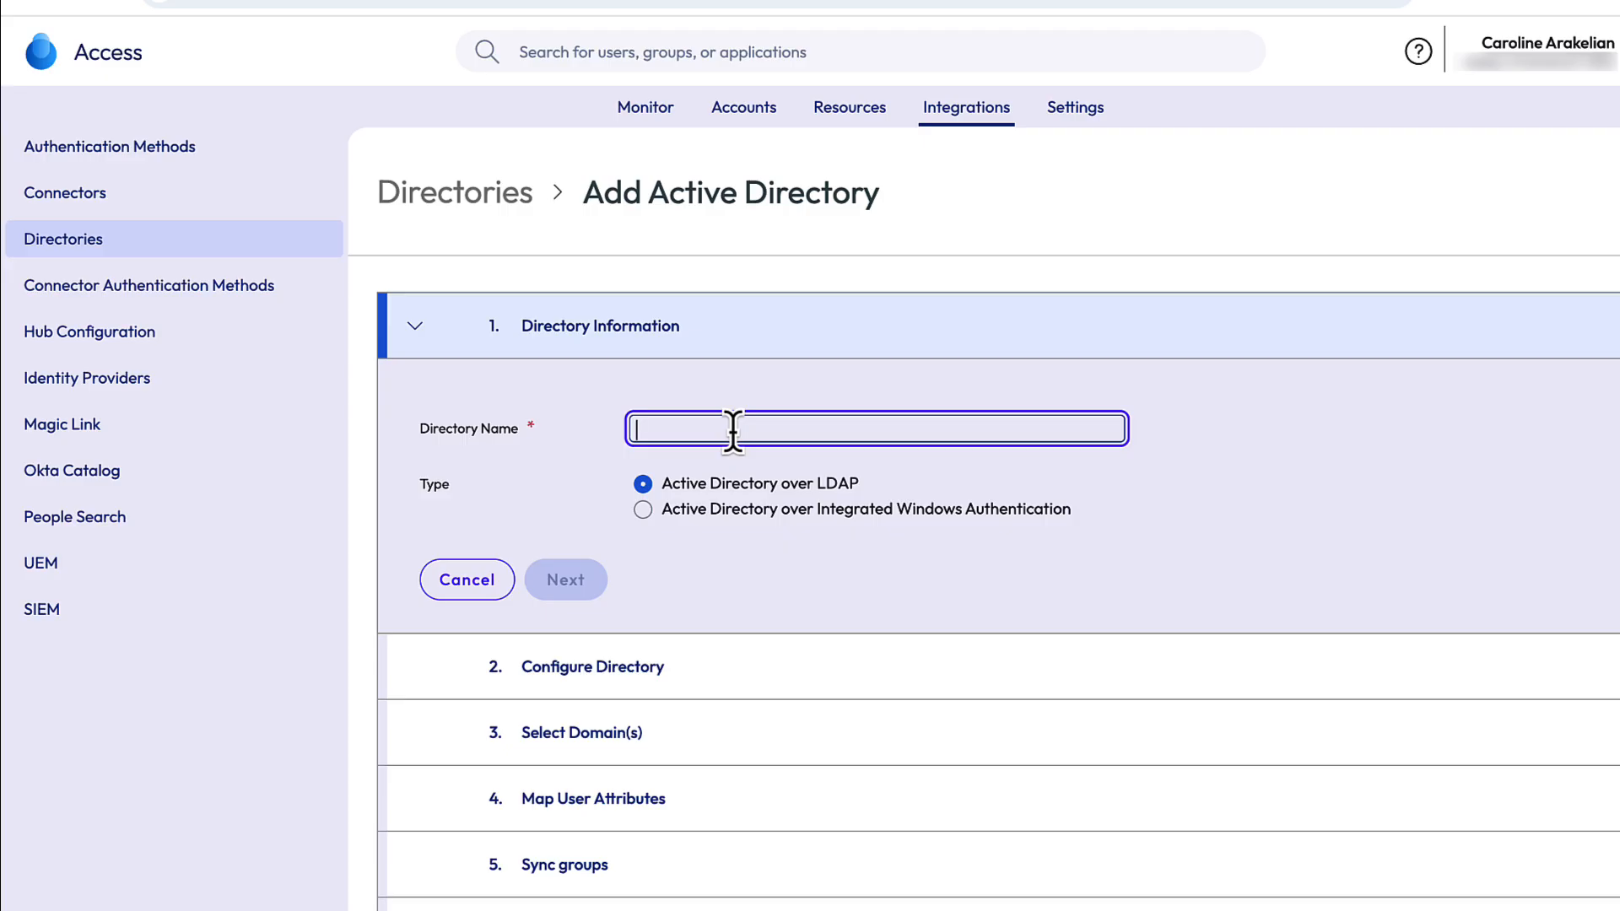
# - Name the directory Eval-Guide as Active Directory over Integrated Windows Authentication and proceed to Configure Directory
pyautogui.write('Eval-')
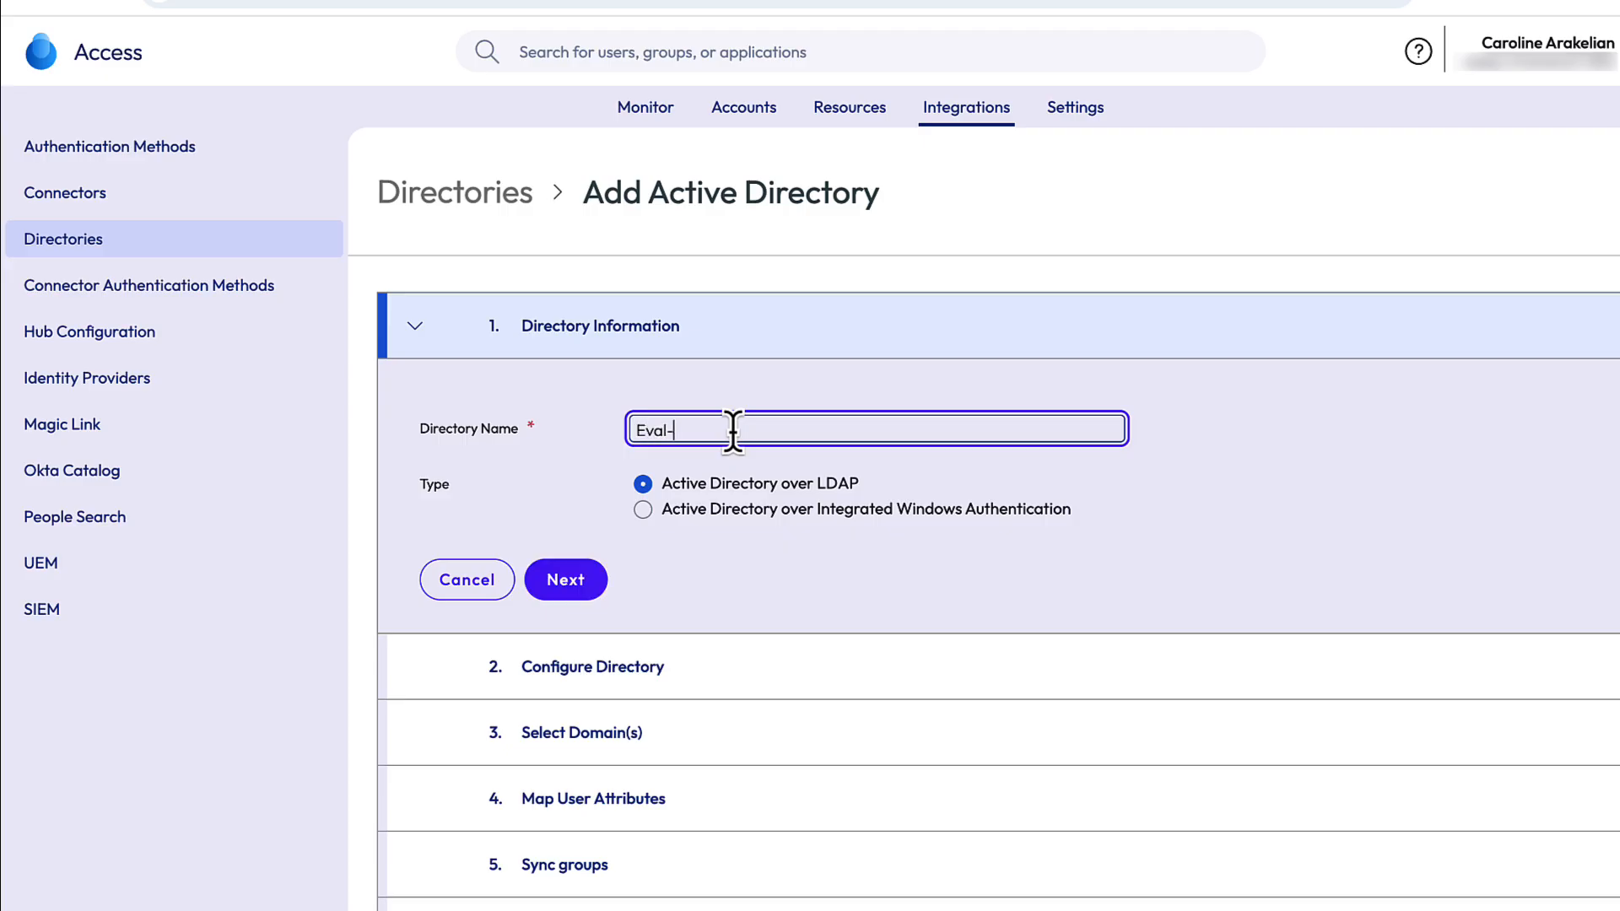
pyautogui.write('Guide')
pyautogui.click(643, 509)
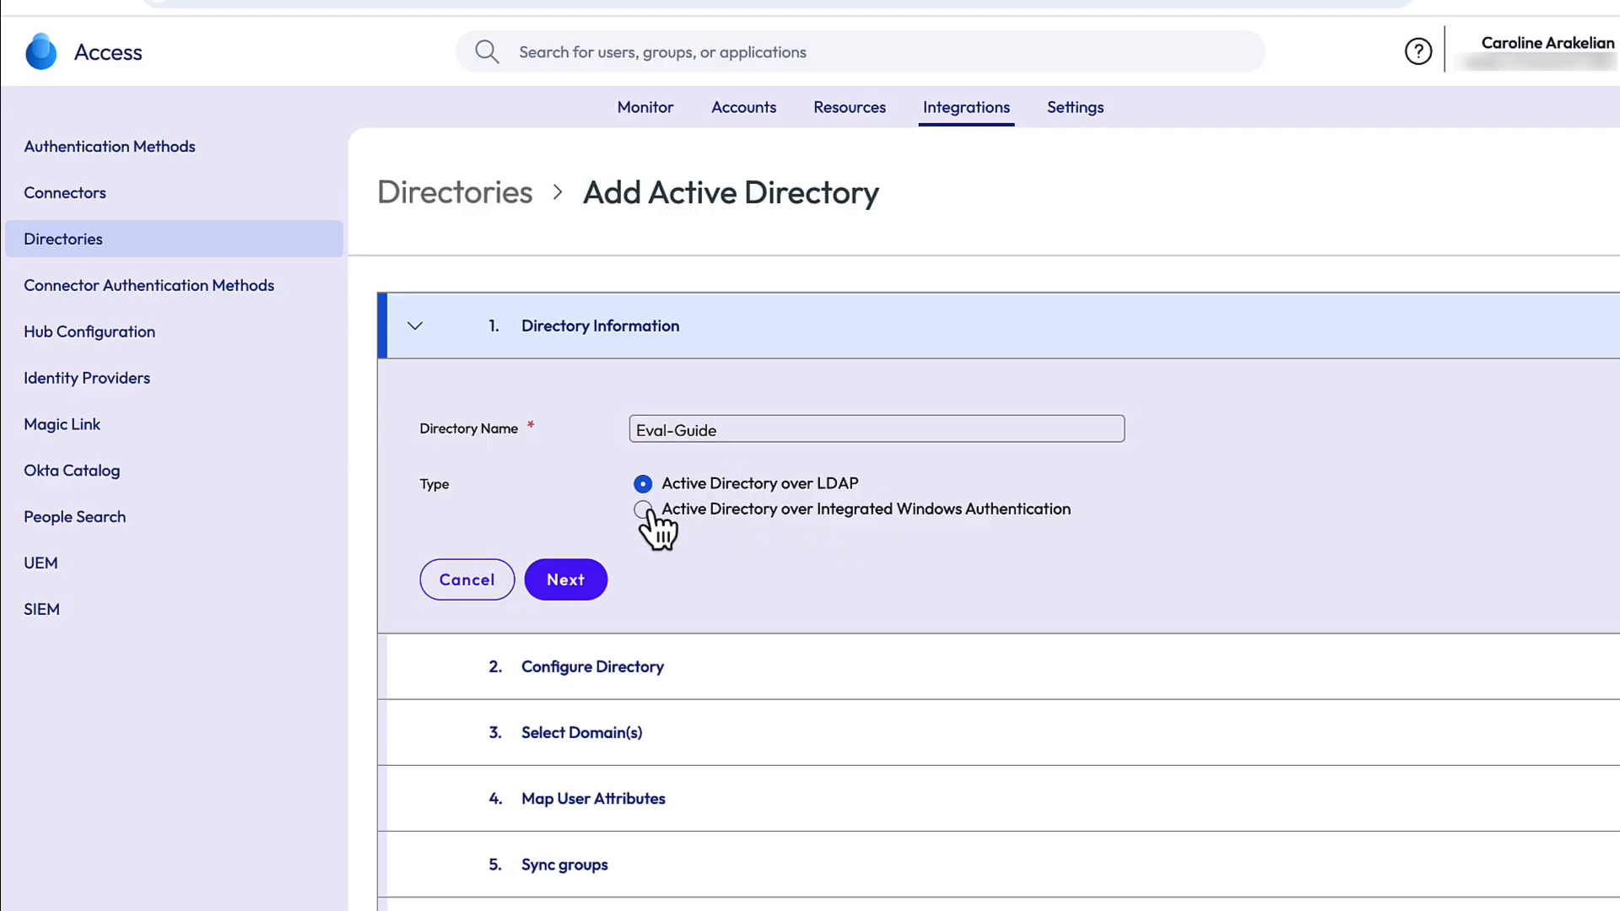
pyautogui.click(564, 582)
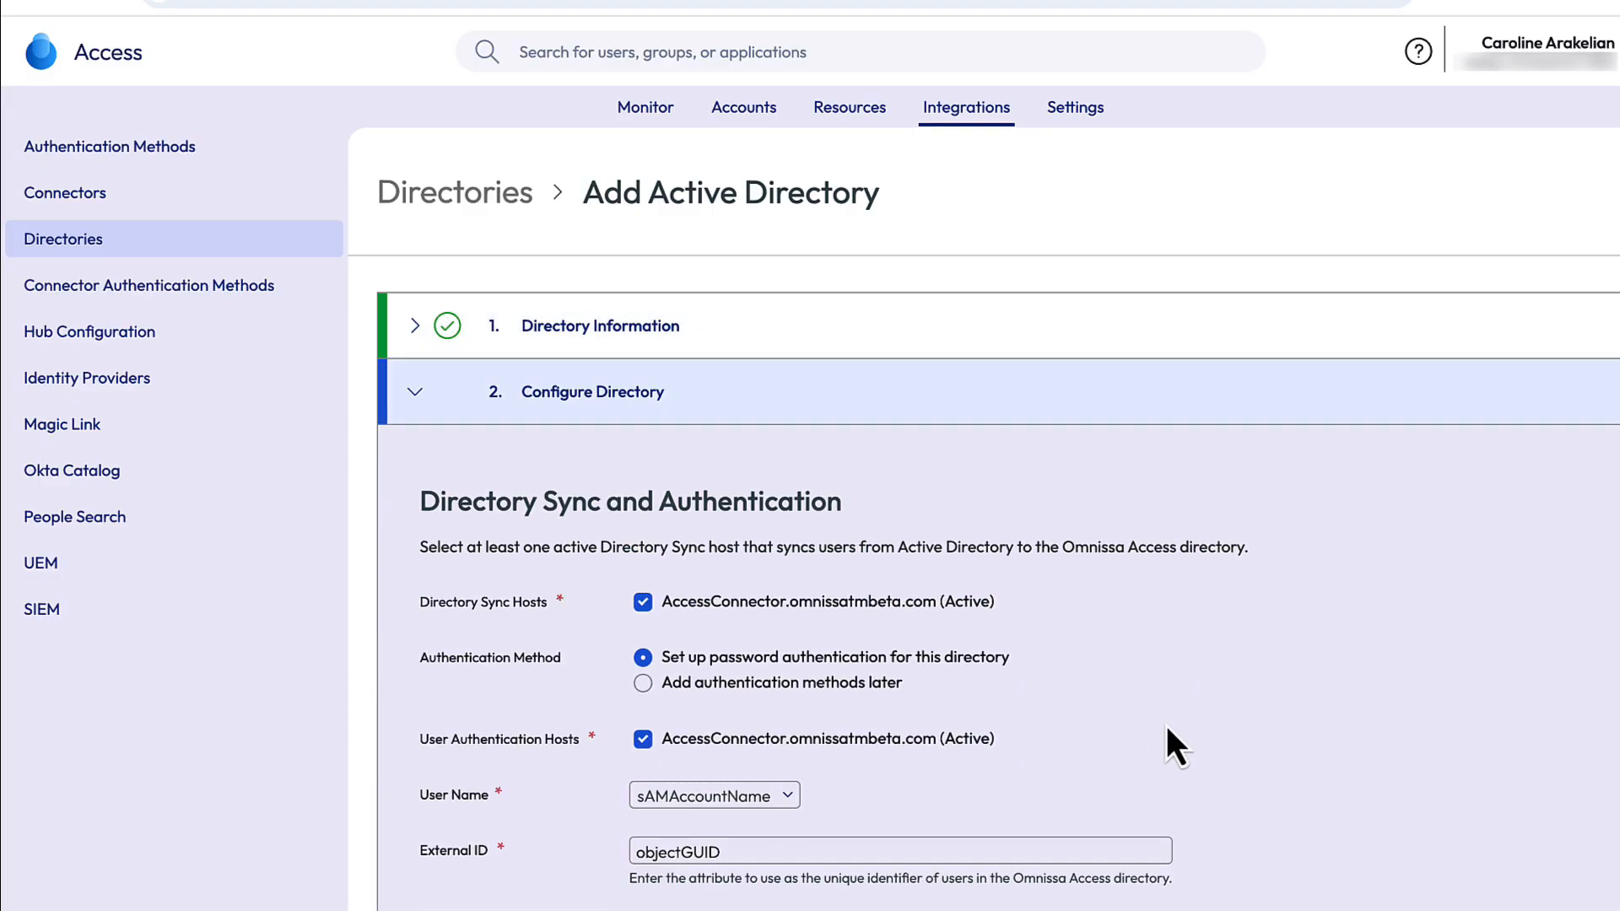
pyautogui.scroll(-3, 1166, 727)
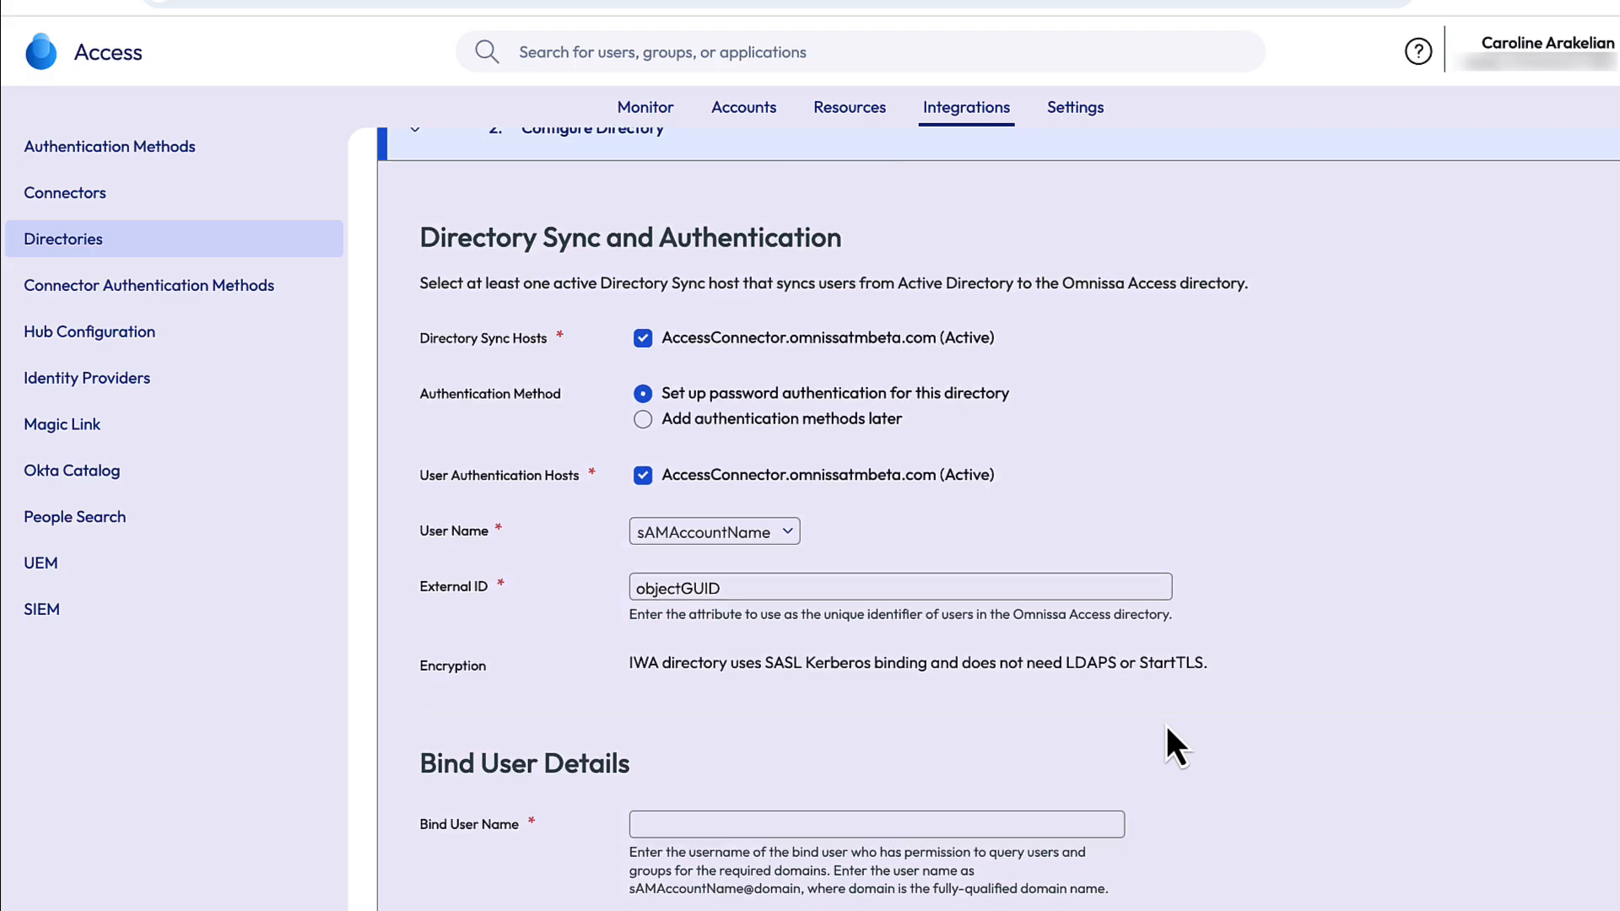
pyautogui.scroll(-3, 1166, 725)
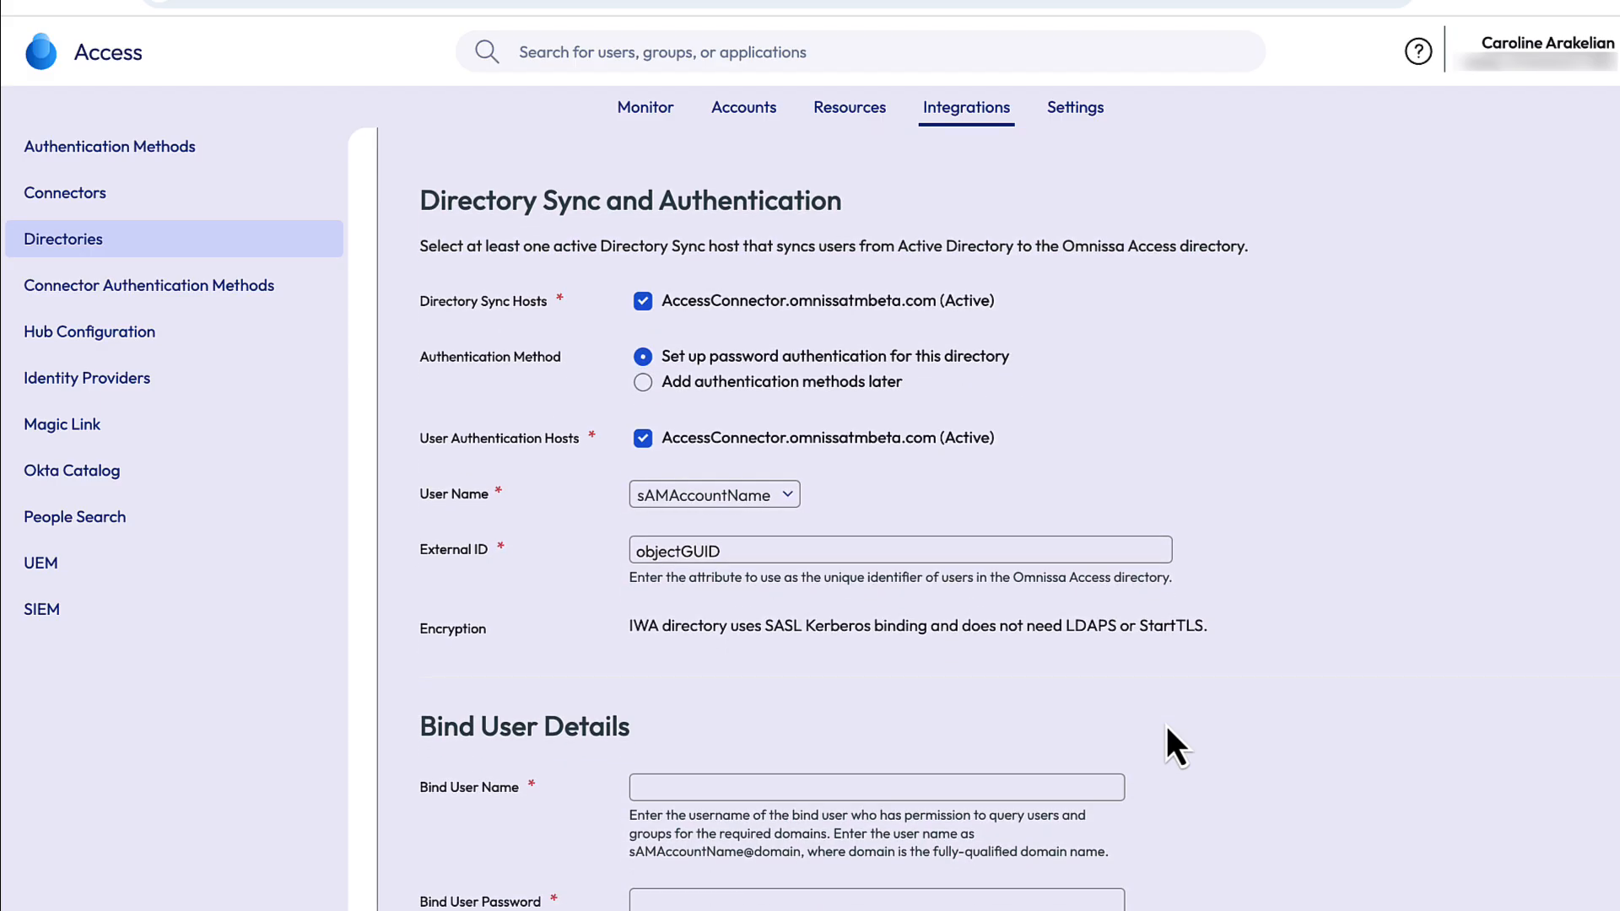
pyautogui.scroll(-1, 1106, 595)
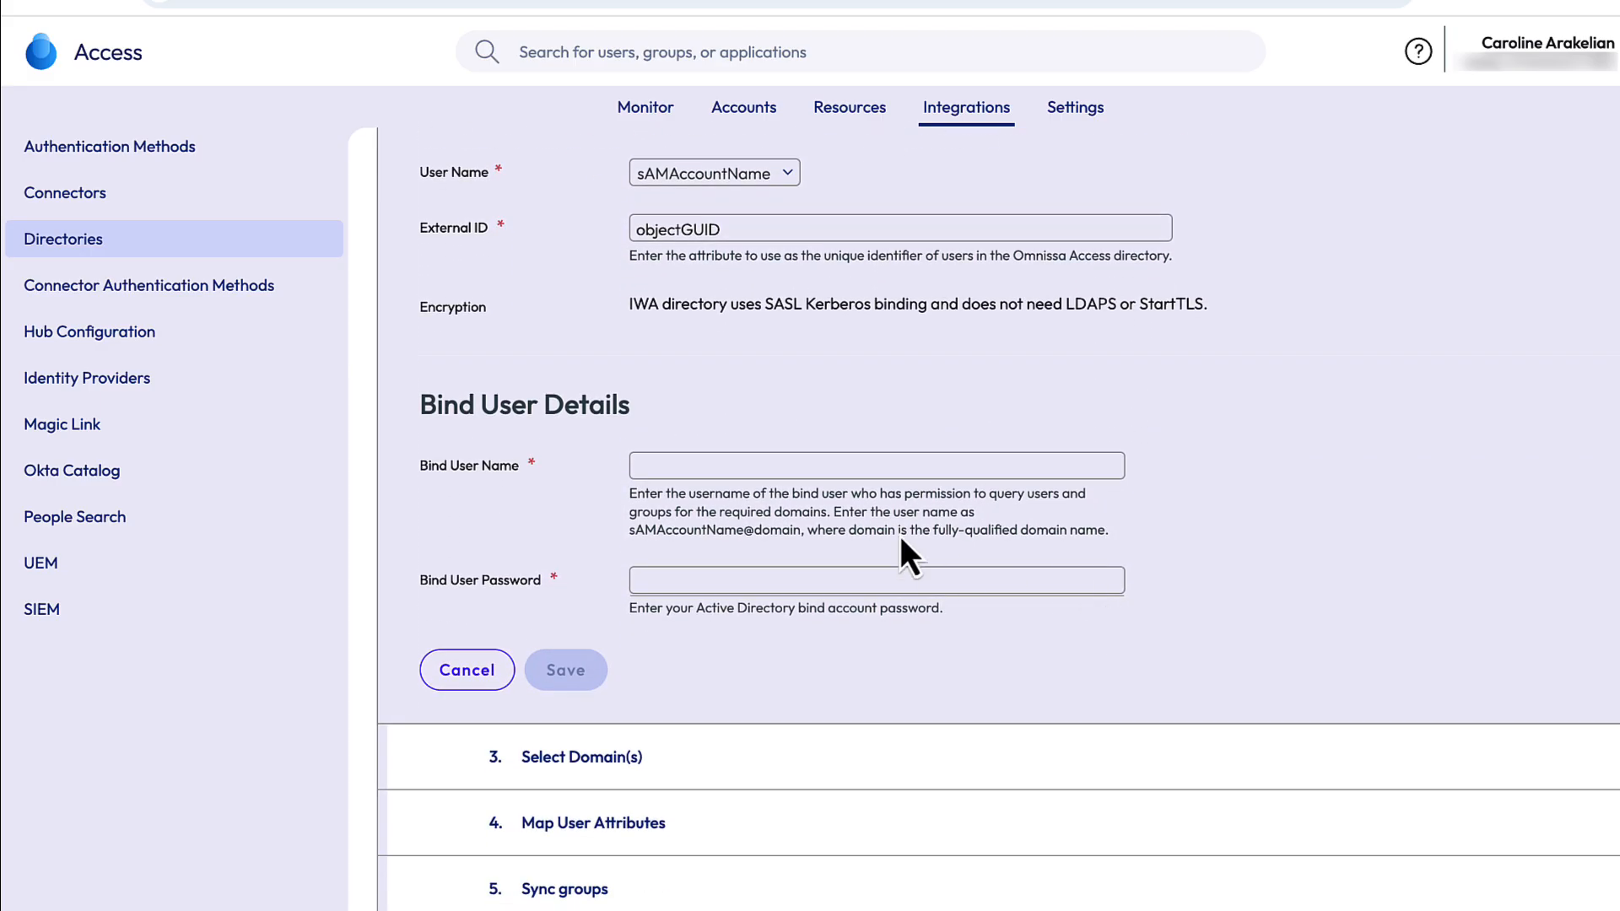
# - Enter the bind account's user name and password, then save the directory configuration
pyautogui.click(853, 464)
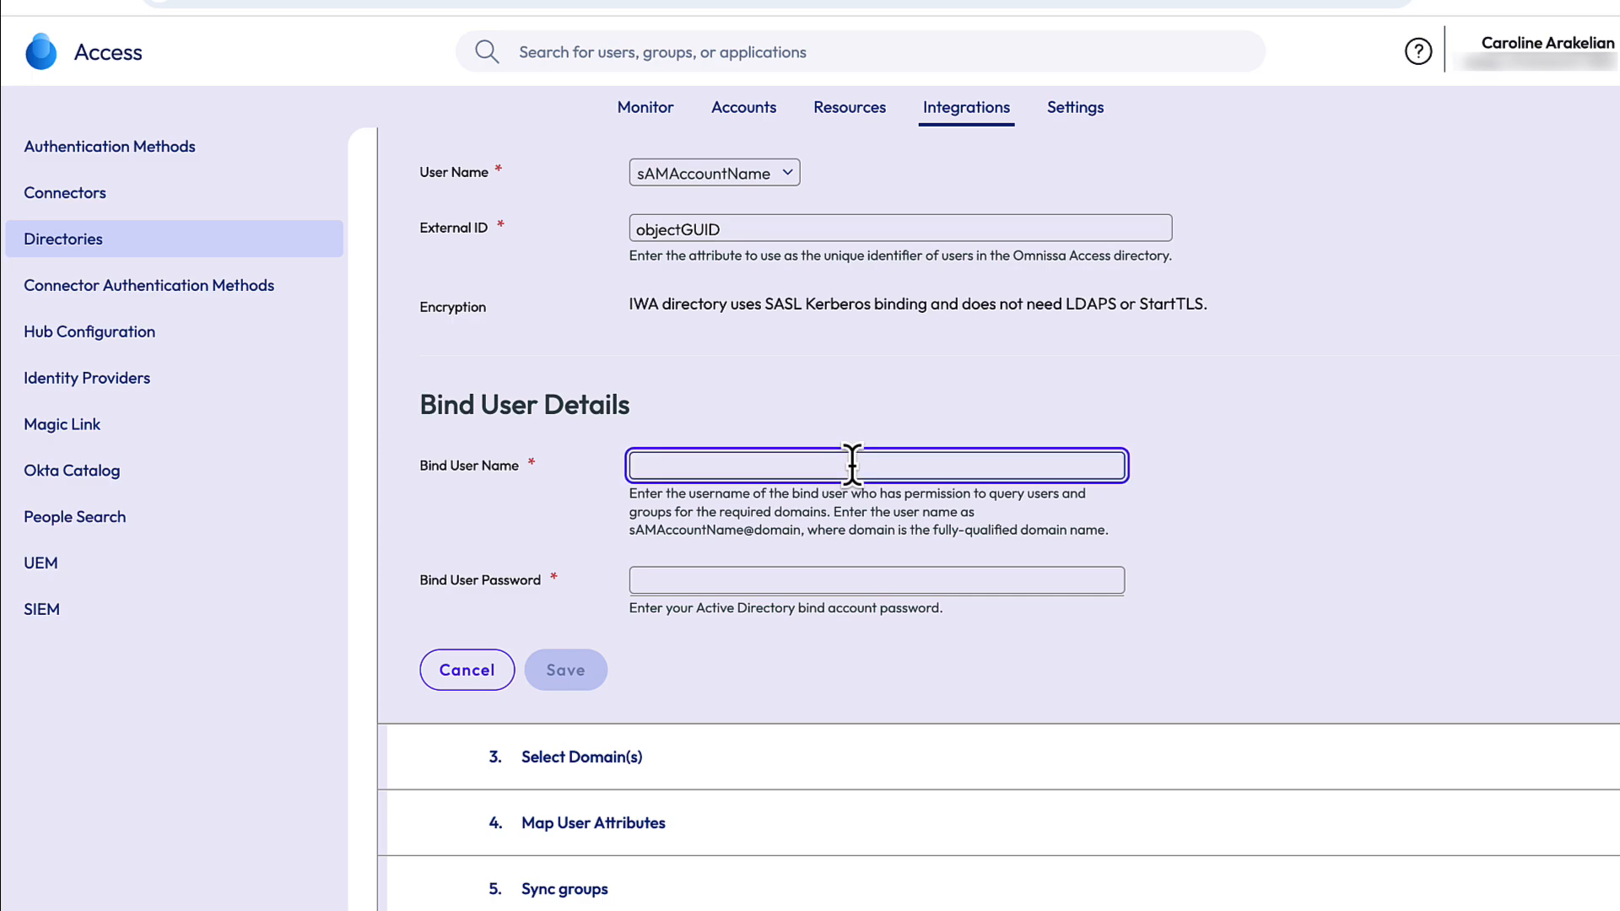
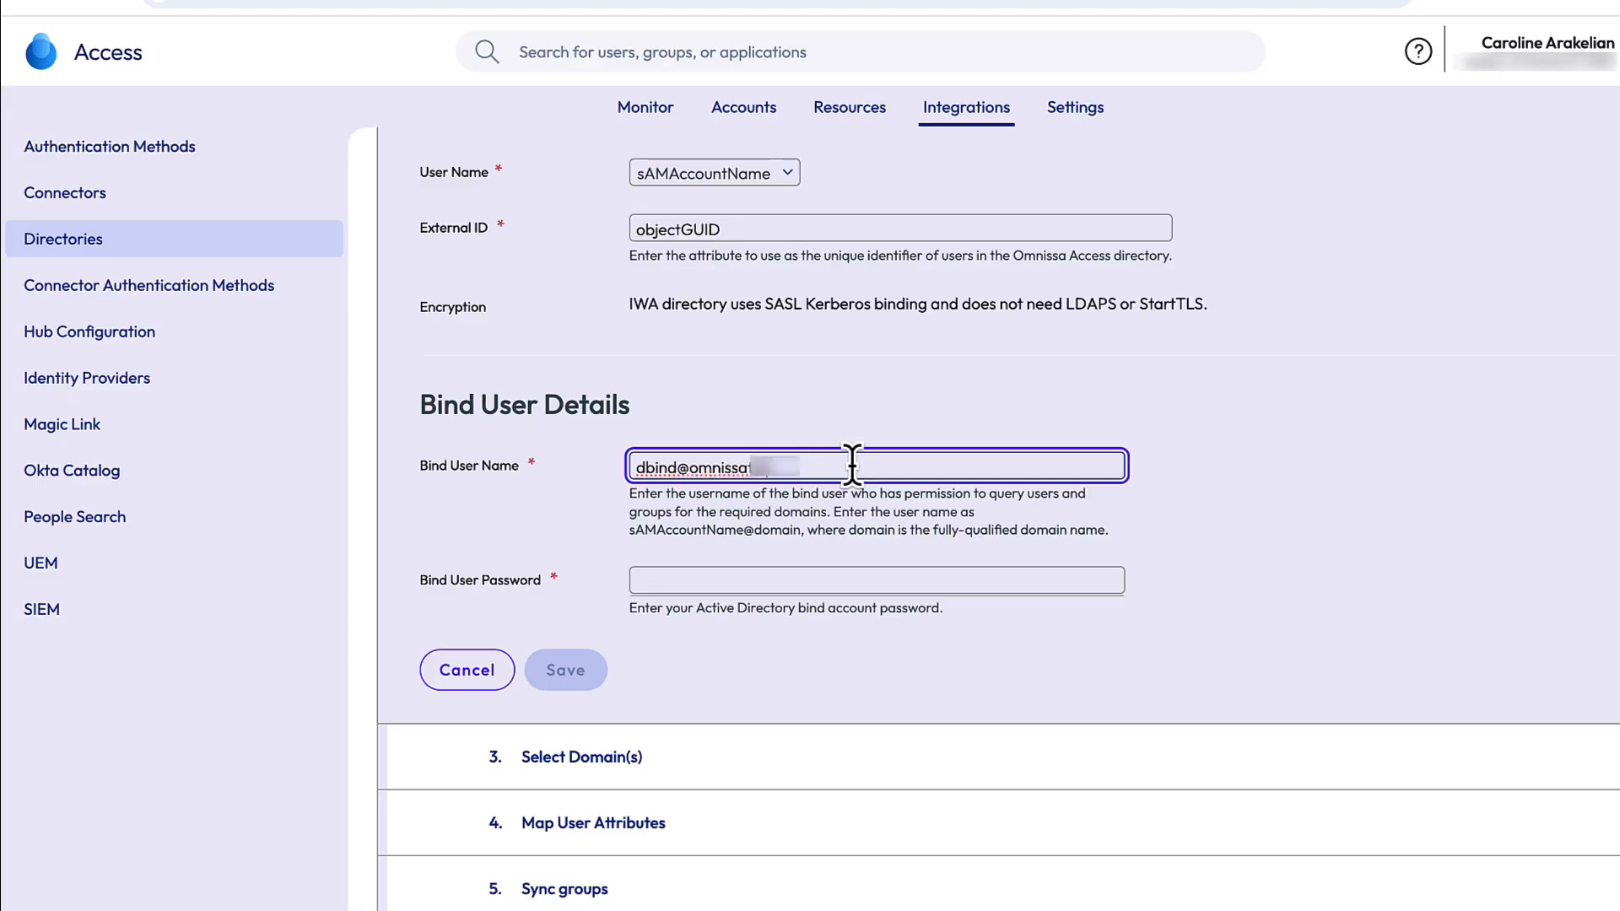
pyautogui.click(826, 579)
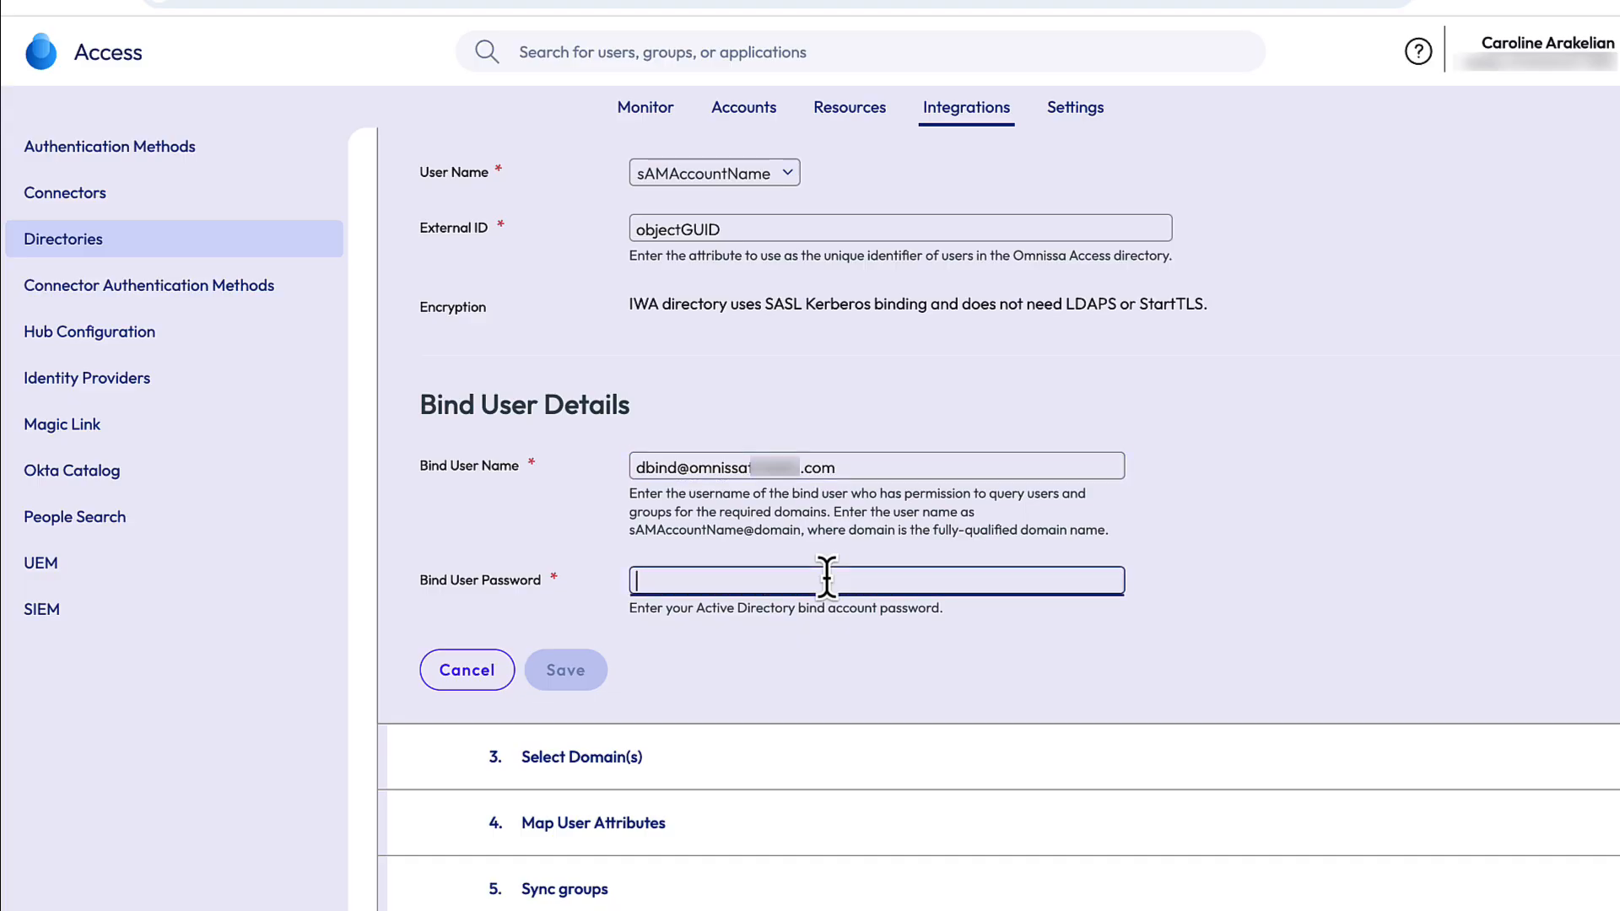
pyautogui.write('•••••')
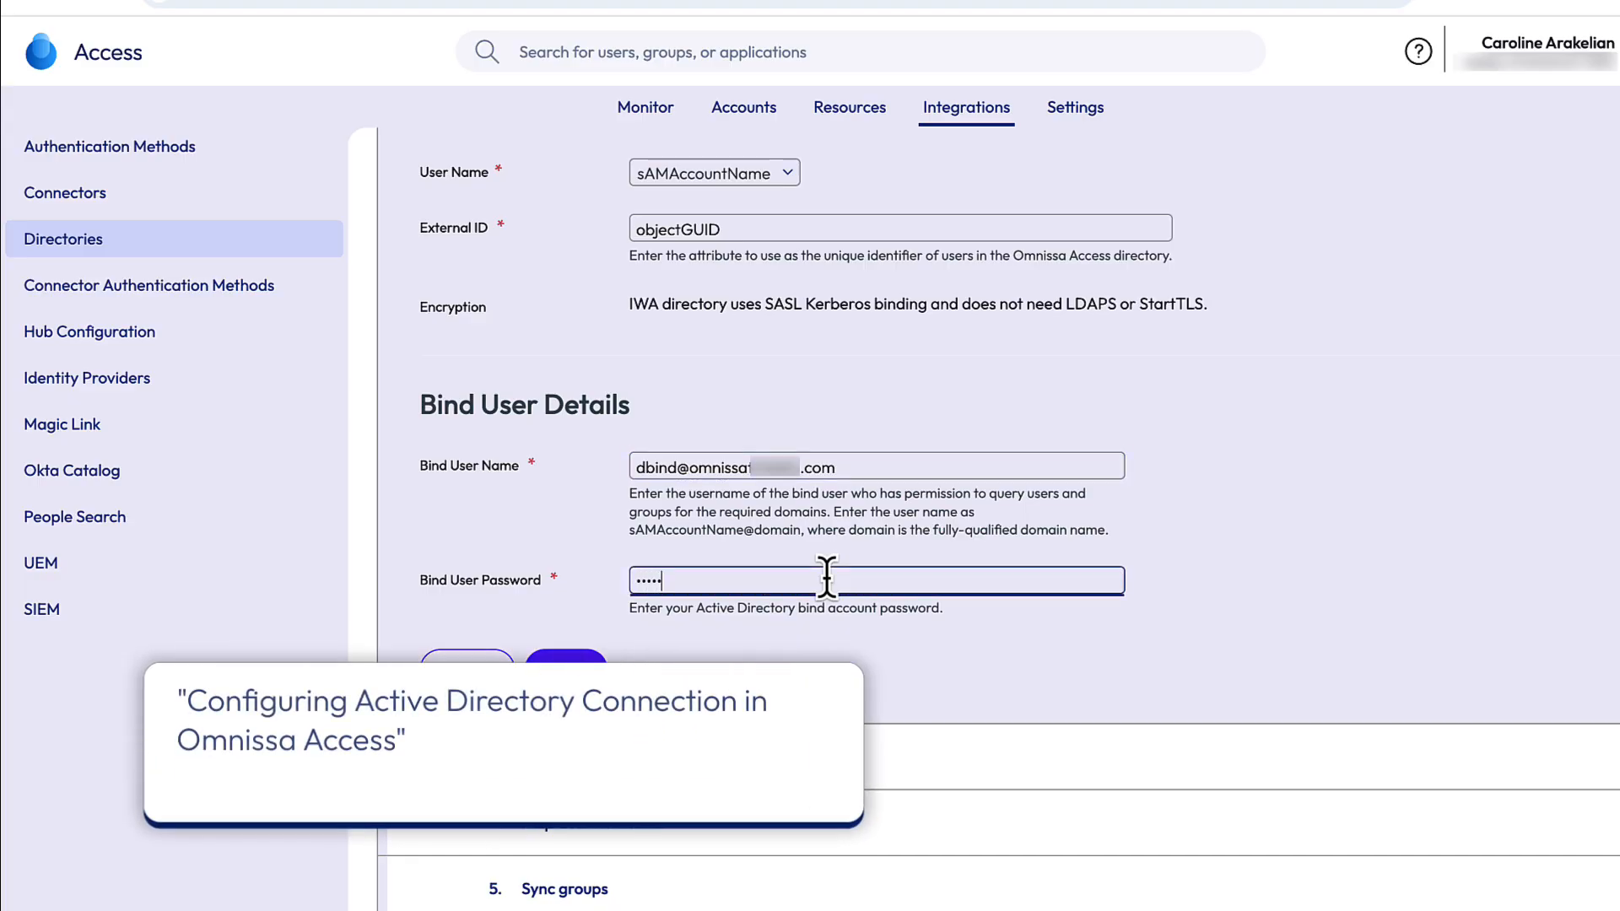
pyautogui.write('••')
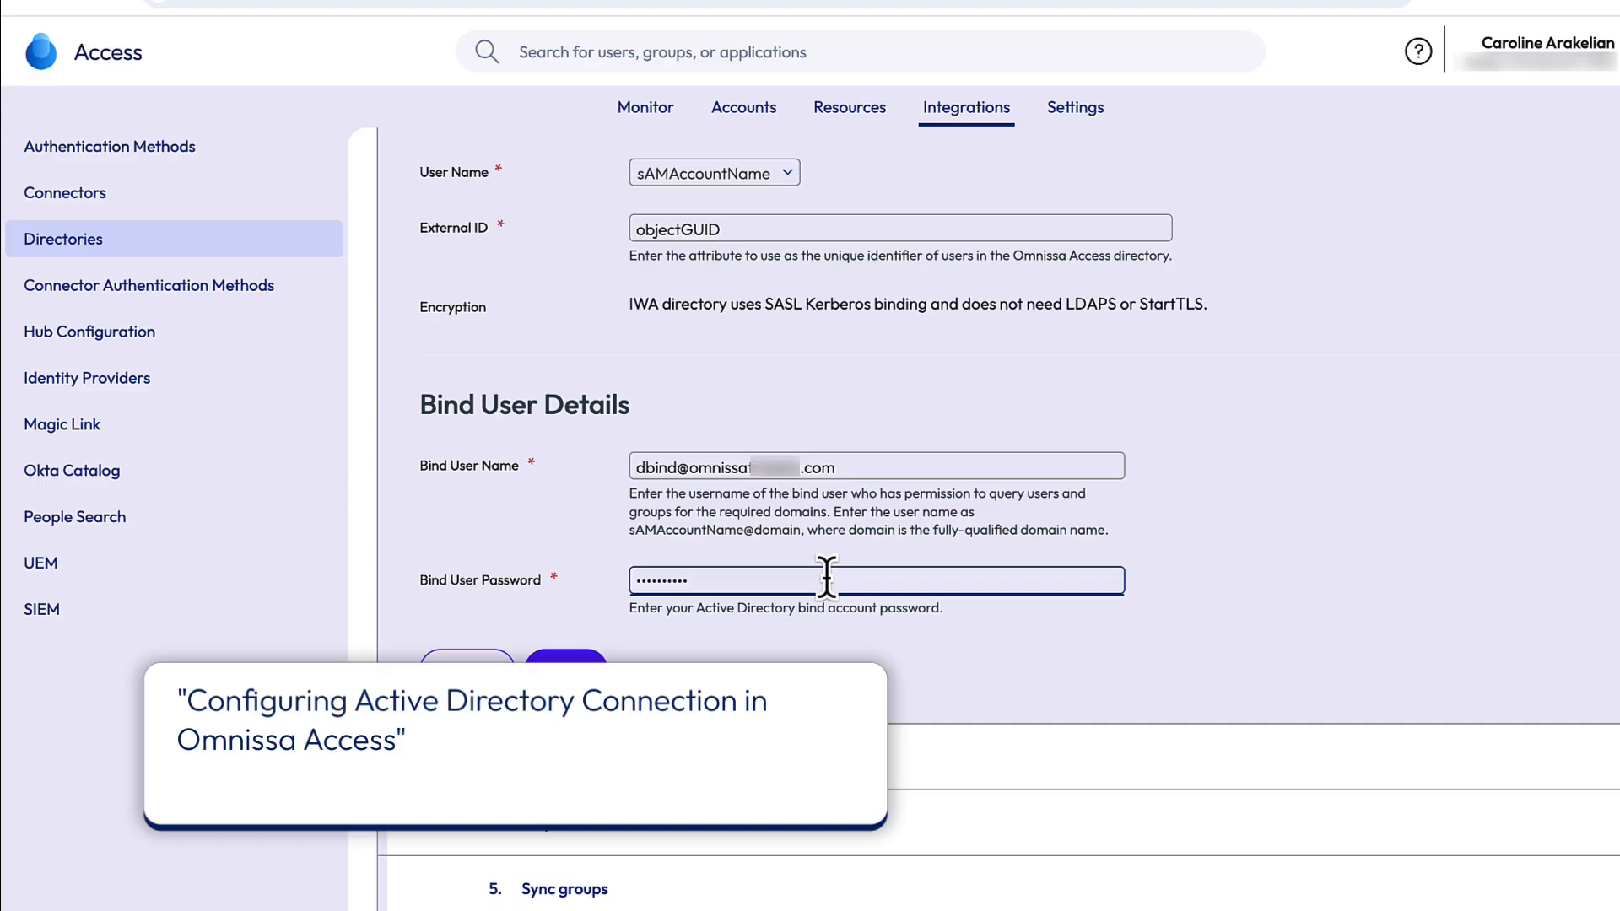
pyautogui.write('••••••••')
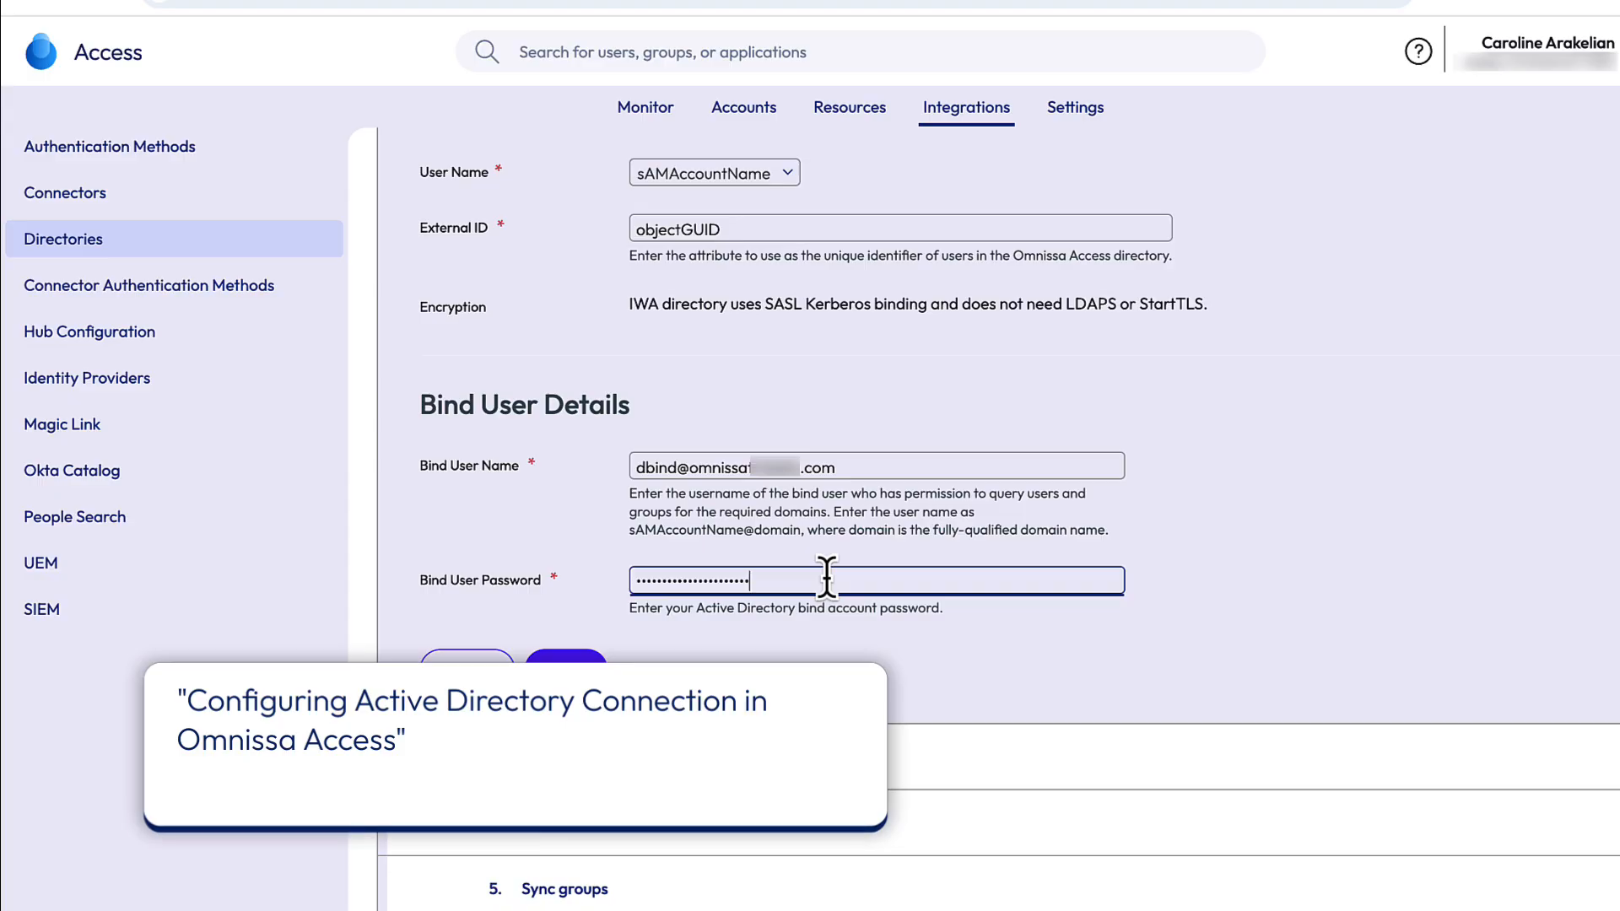
pyautogui.click(578, 675)
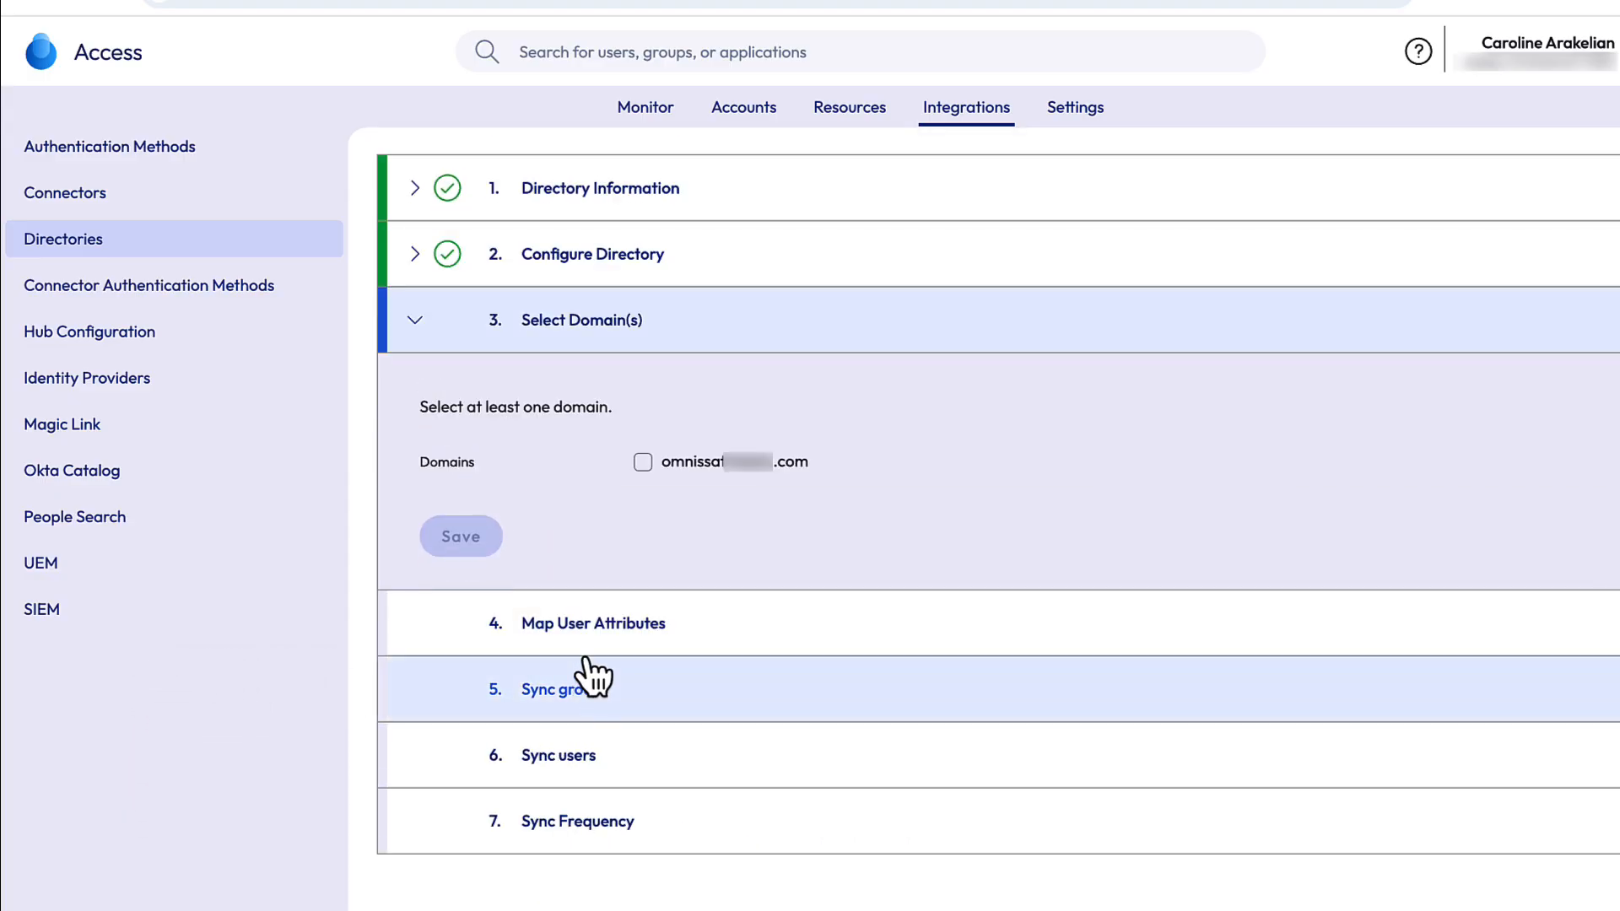
# - Include the listed domain and save, then keep the default user attribute mappings and save
pyautogui.click(643, 462)
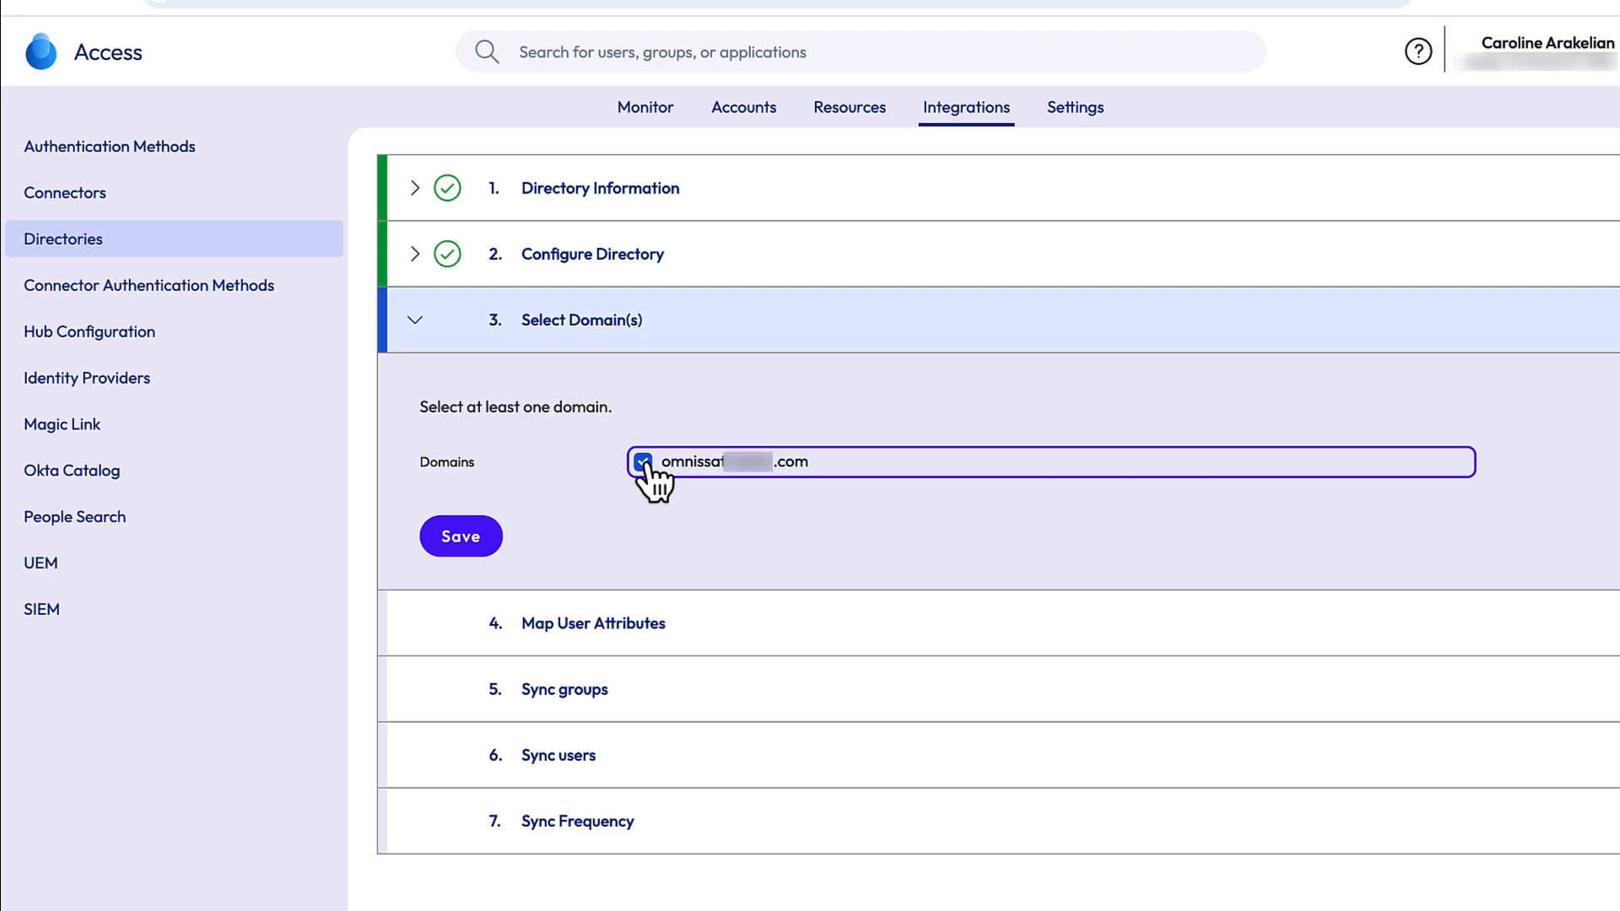
pyautogui.click(469, 544)
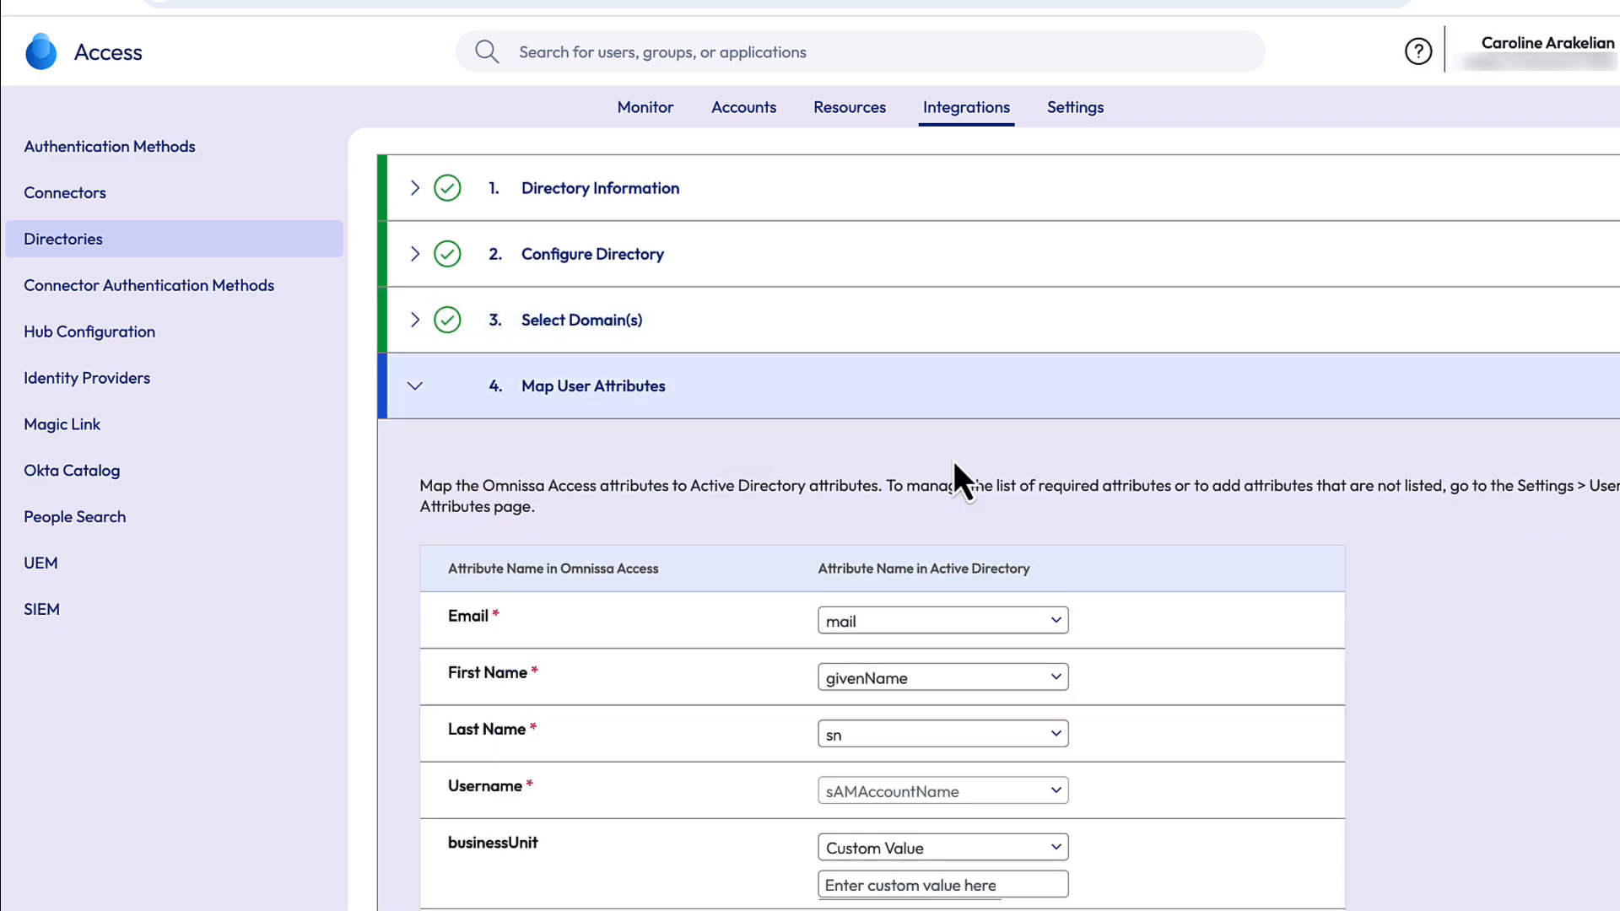
pyautogui.scroll(-3, 1527, 757)
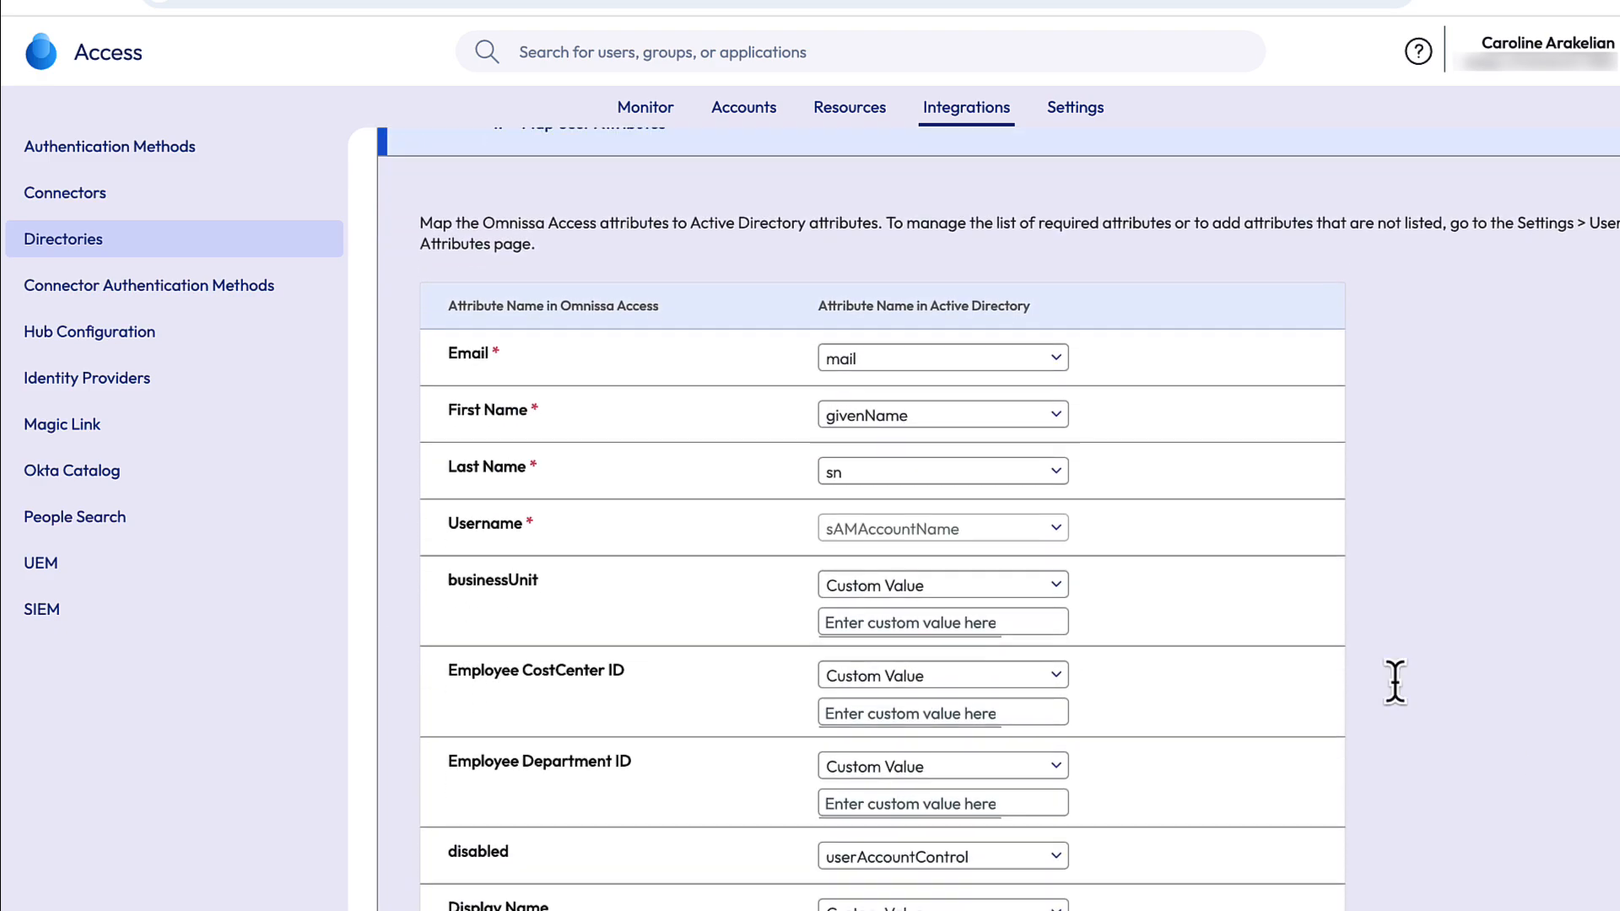
pyautogui.scroll(-2, 1393, 680)
pyautogui.scroll(-3, 1067, 549)
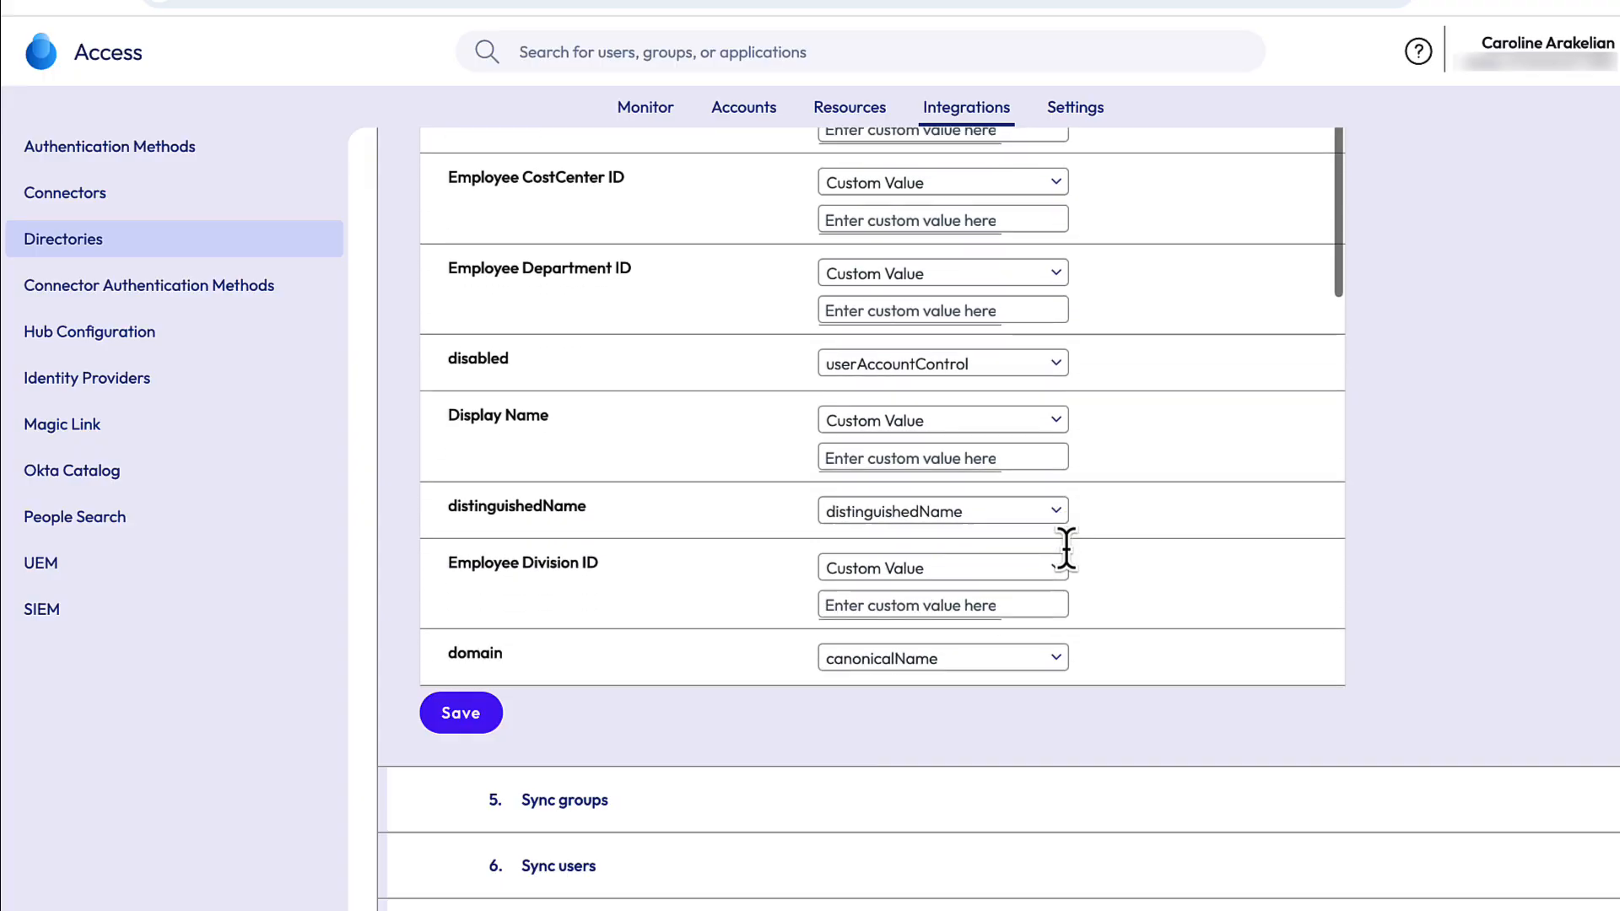
pyautogui.scroll(-8, 1066, 550)
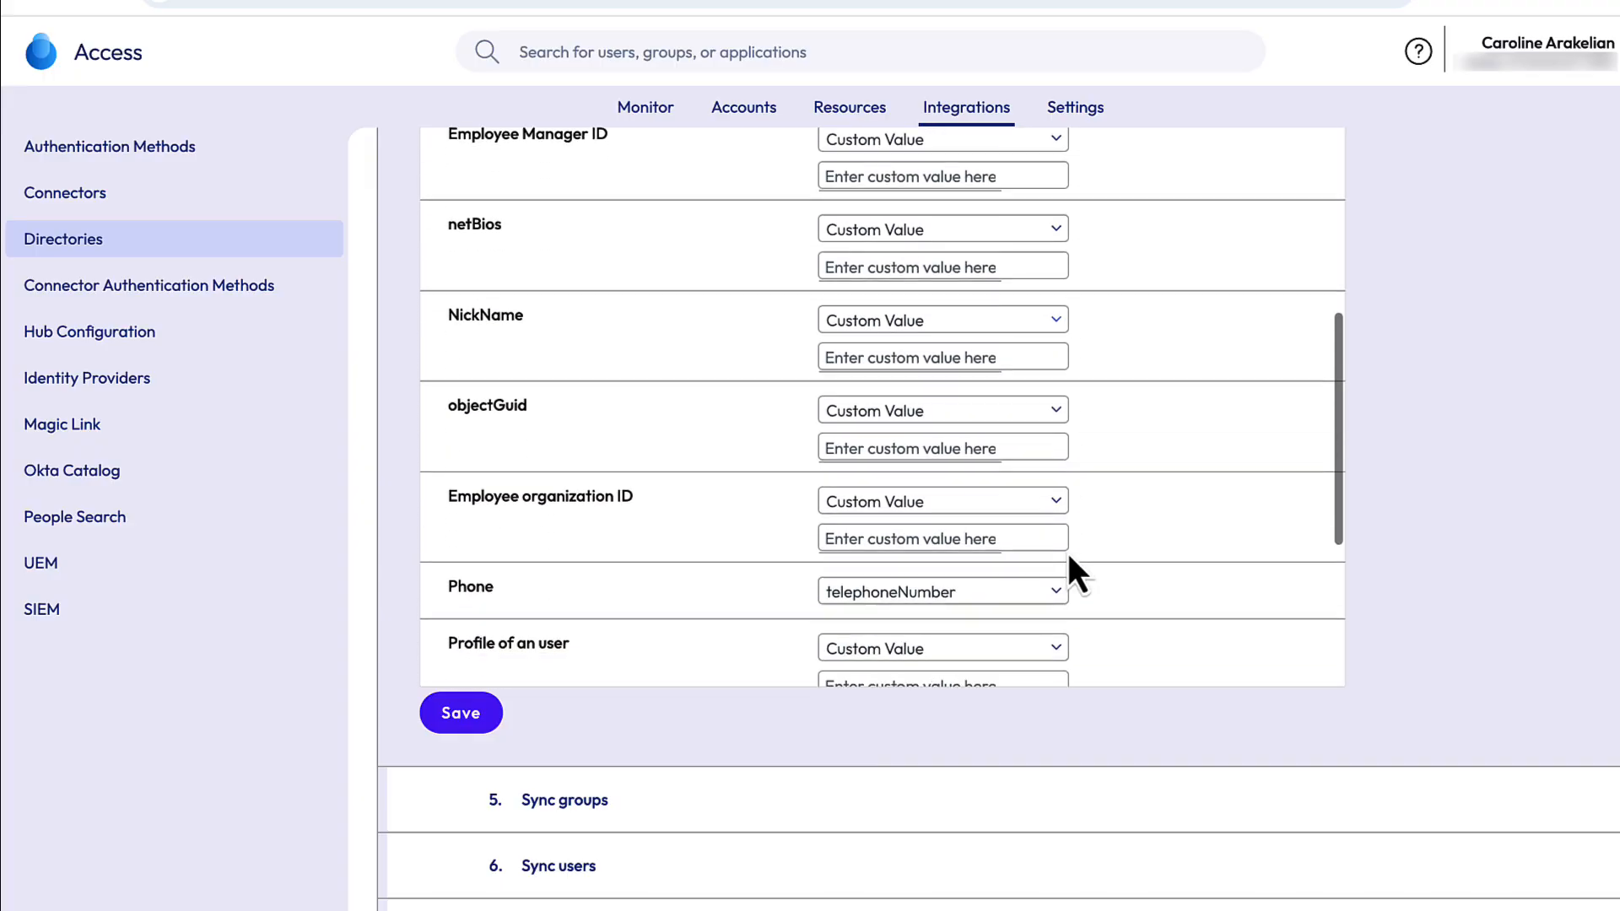
pyautogui.scroll(-5, 1069, 561)
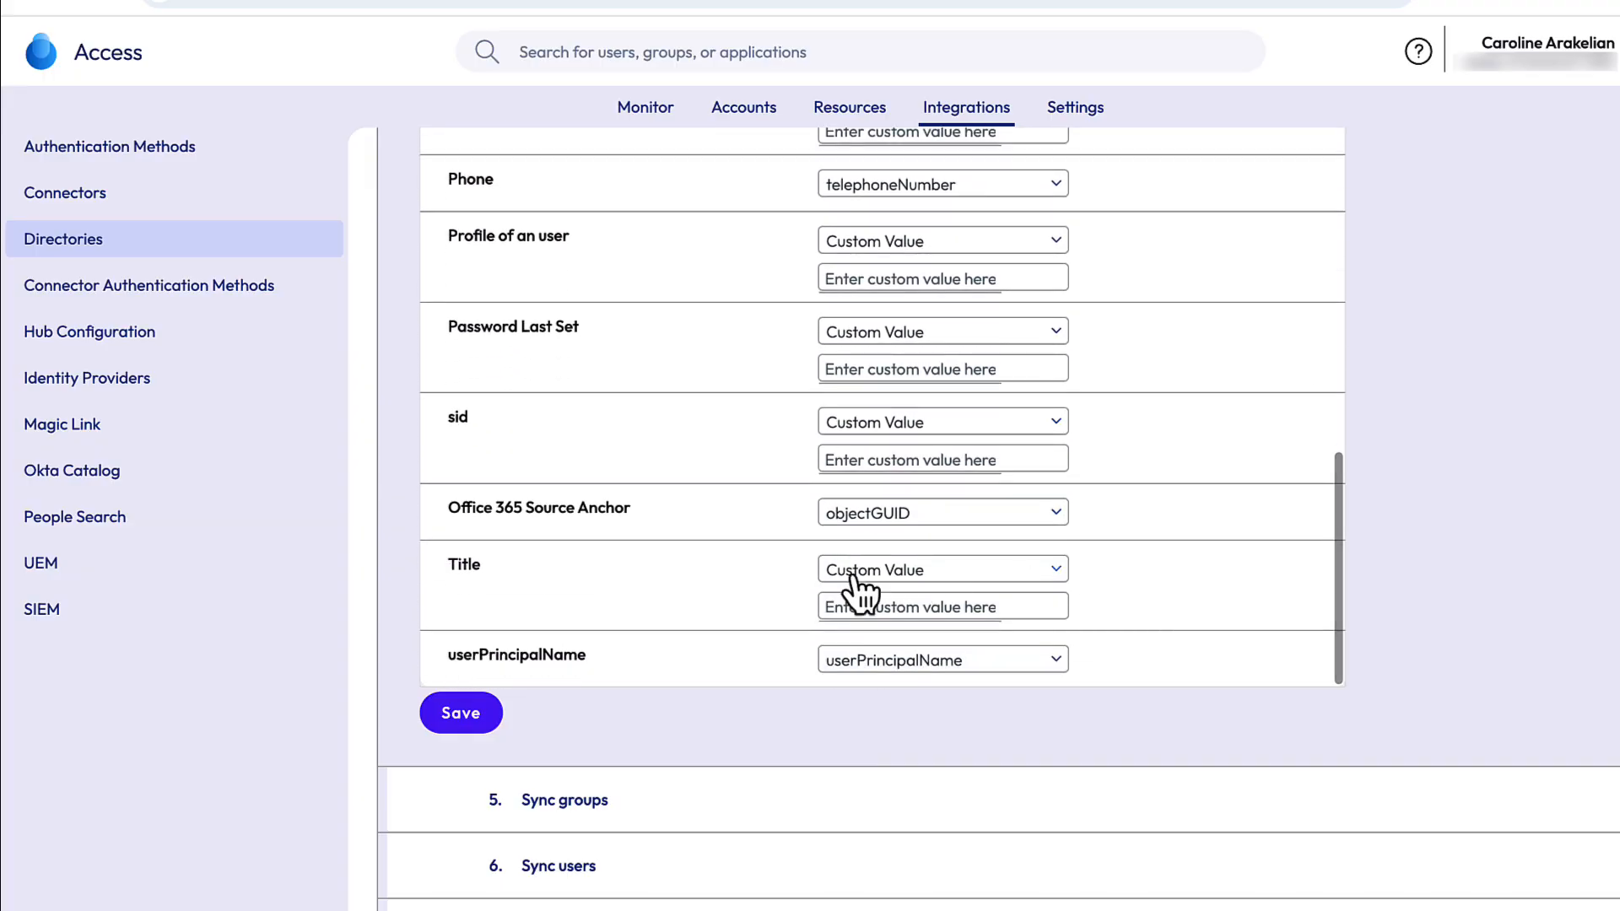
pyautogui.click(461, 713)
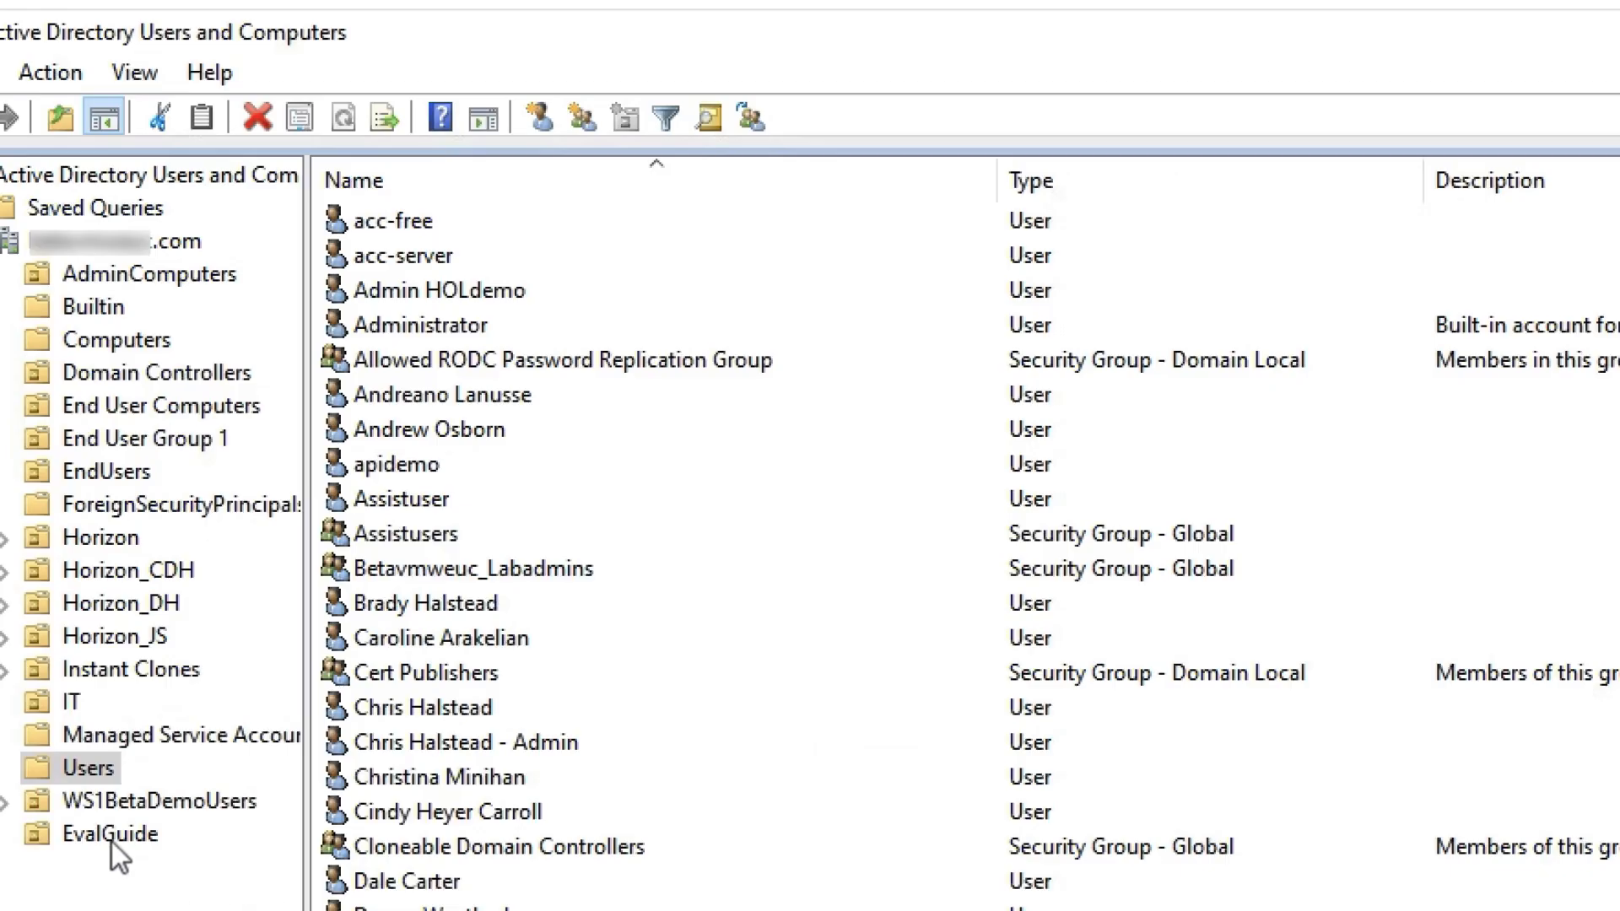
# - Check the members of the Eval-Guide-Users group in the EvalGuide OU, four users
pyautogui.click(119, 839)
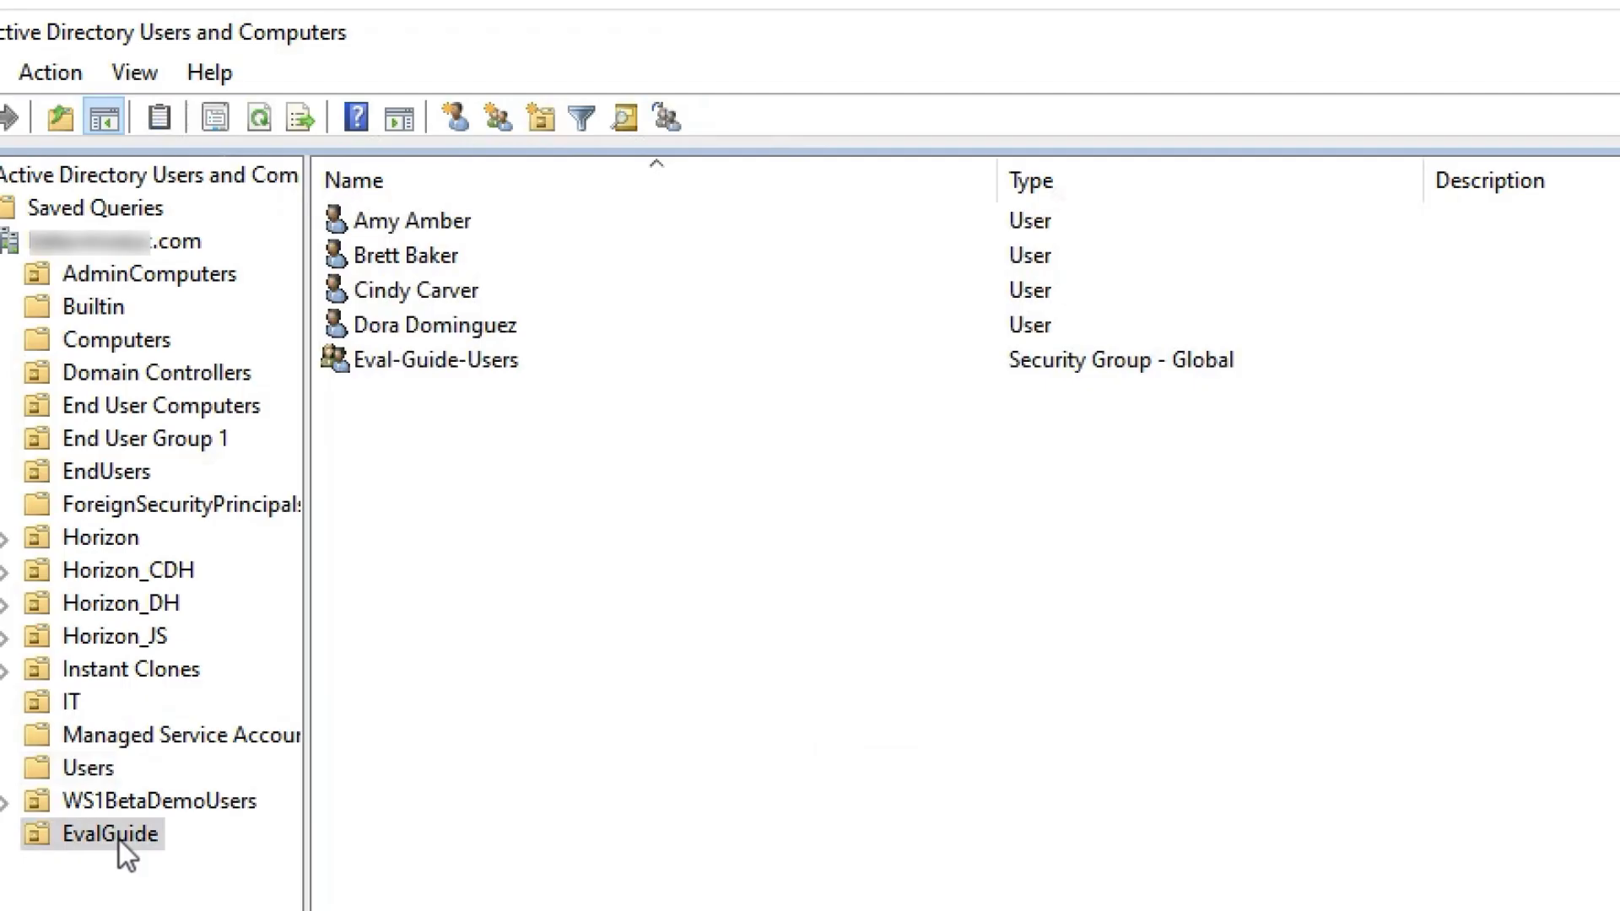
pyautogui.click(475, 361)
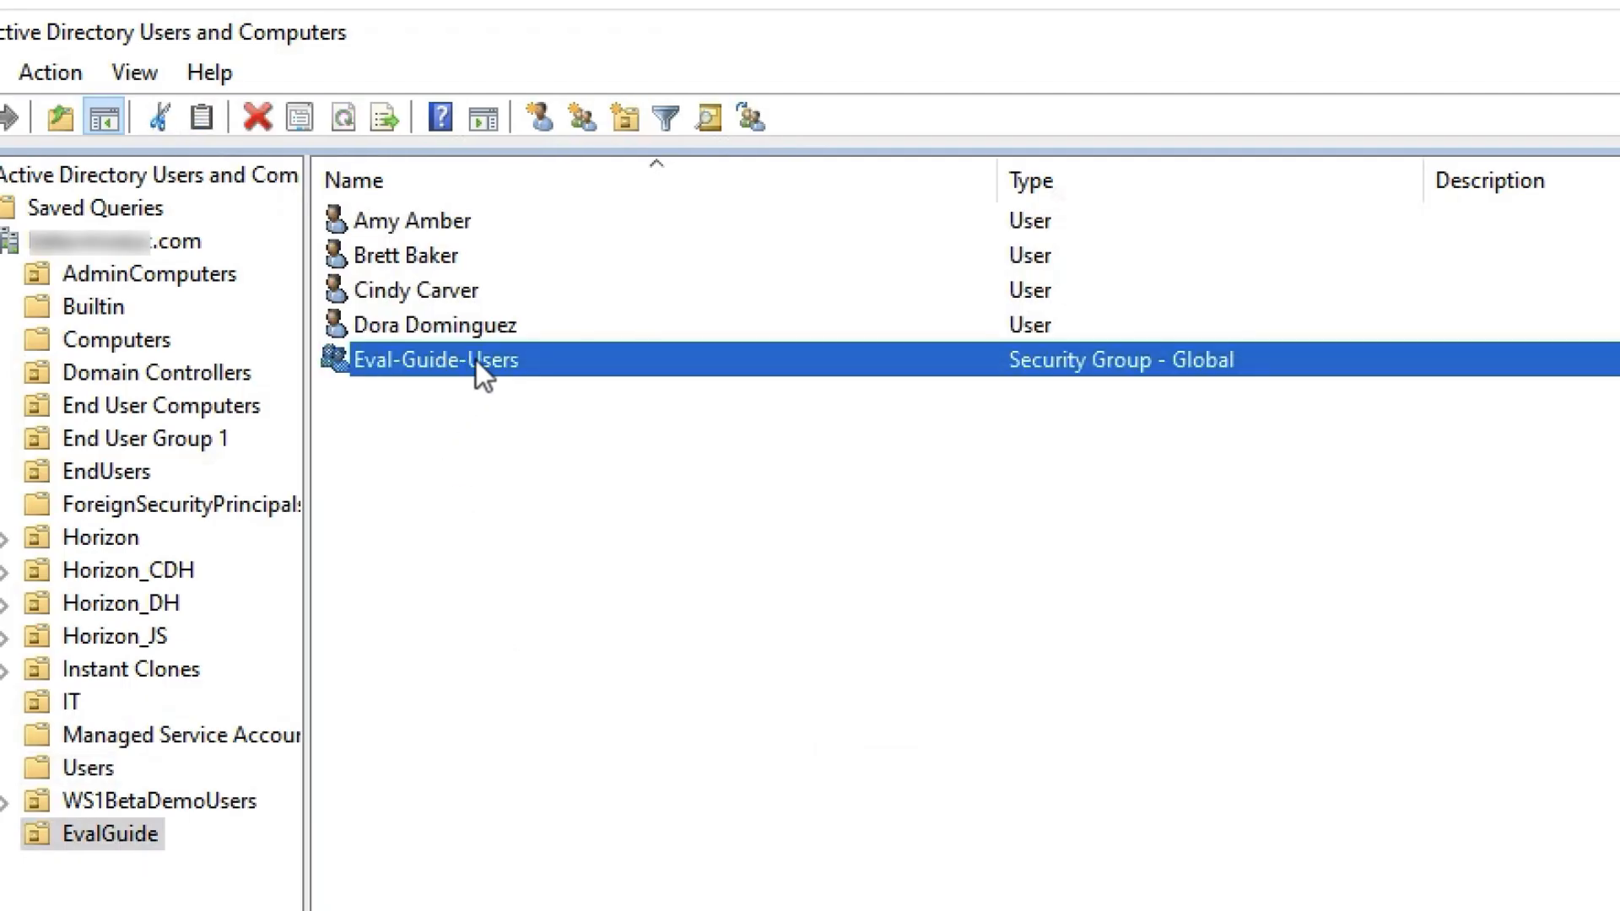
pyautogui.rightClick(476, 361)
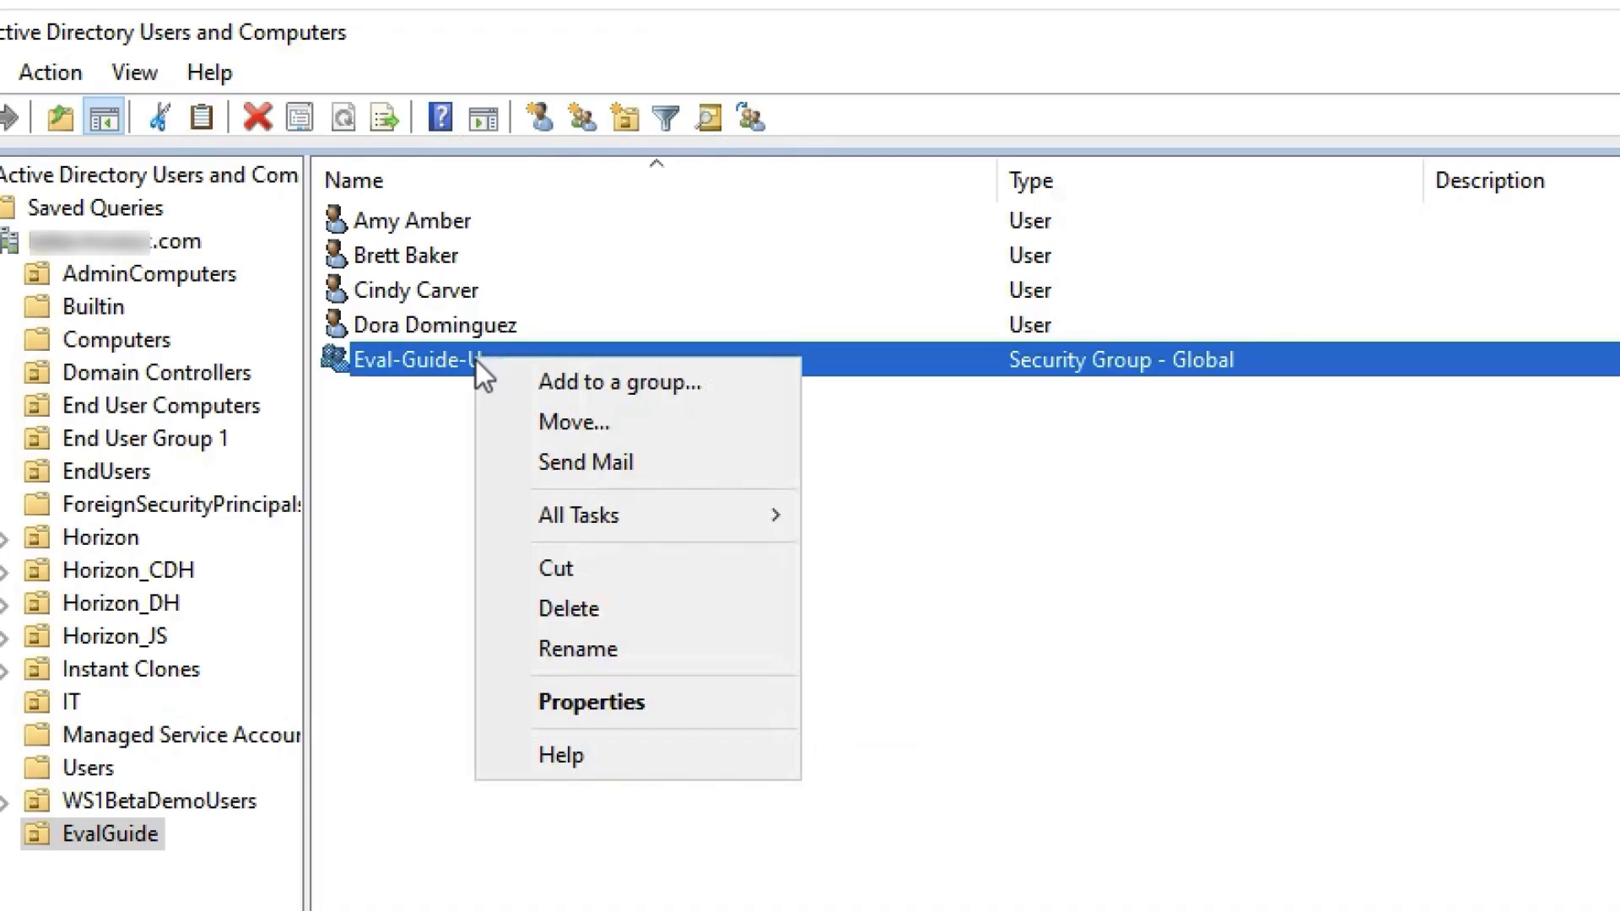
pyautogui.click(601, 707)
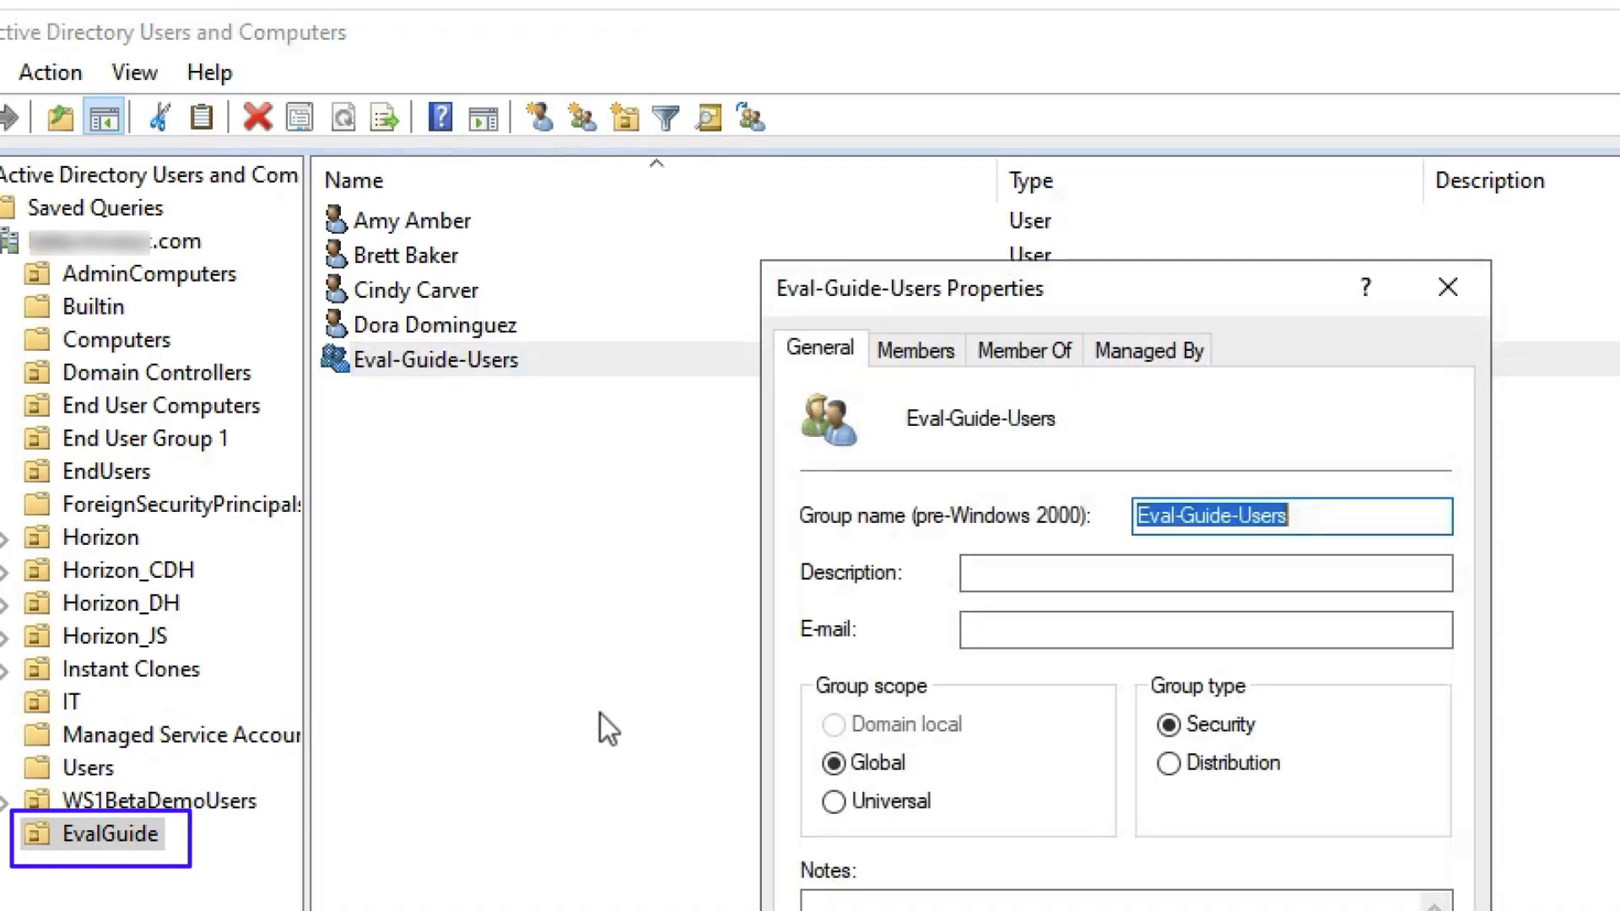
pyautogui.click(933, 349)
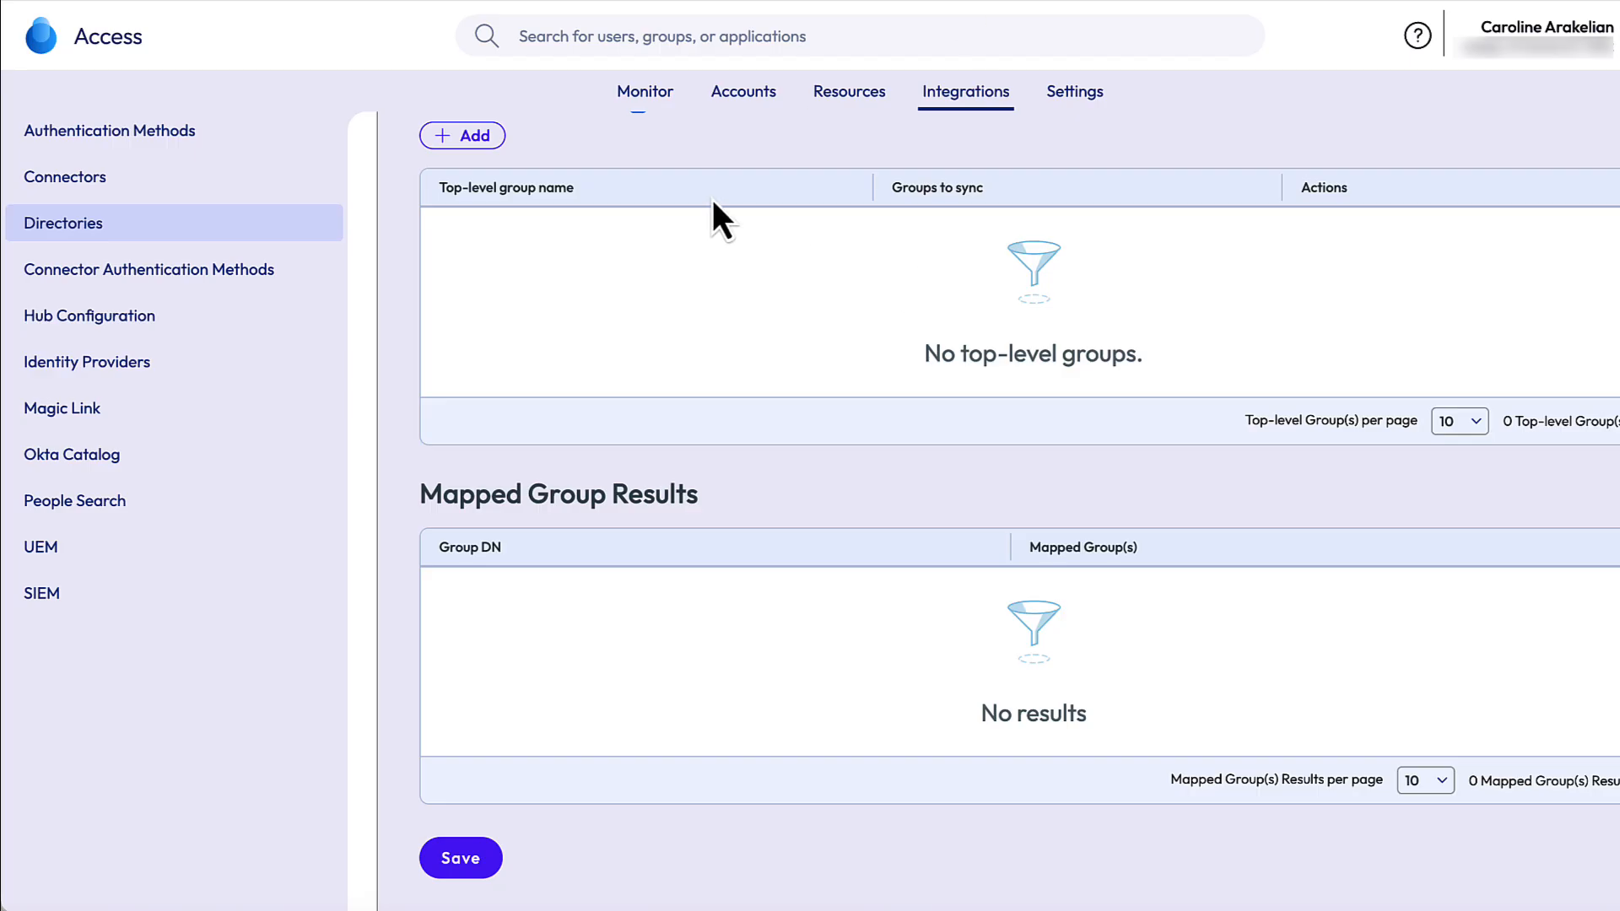
# - Create a top-level sync group for the OU=EvalGuide distinguished name
pyautogui.click(473, 137)
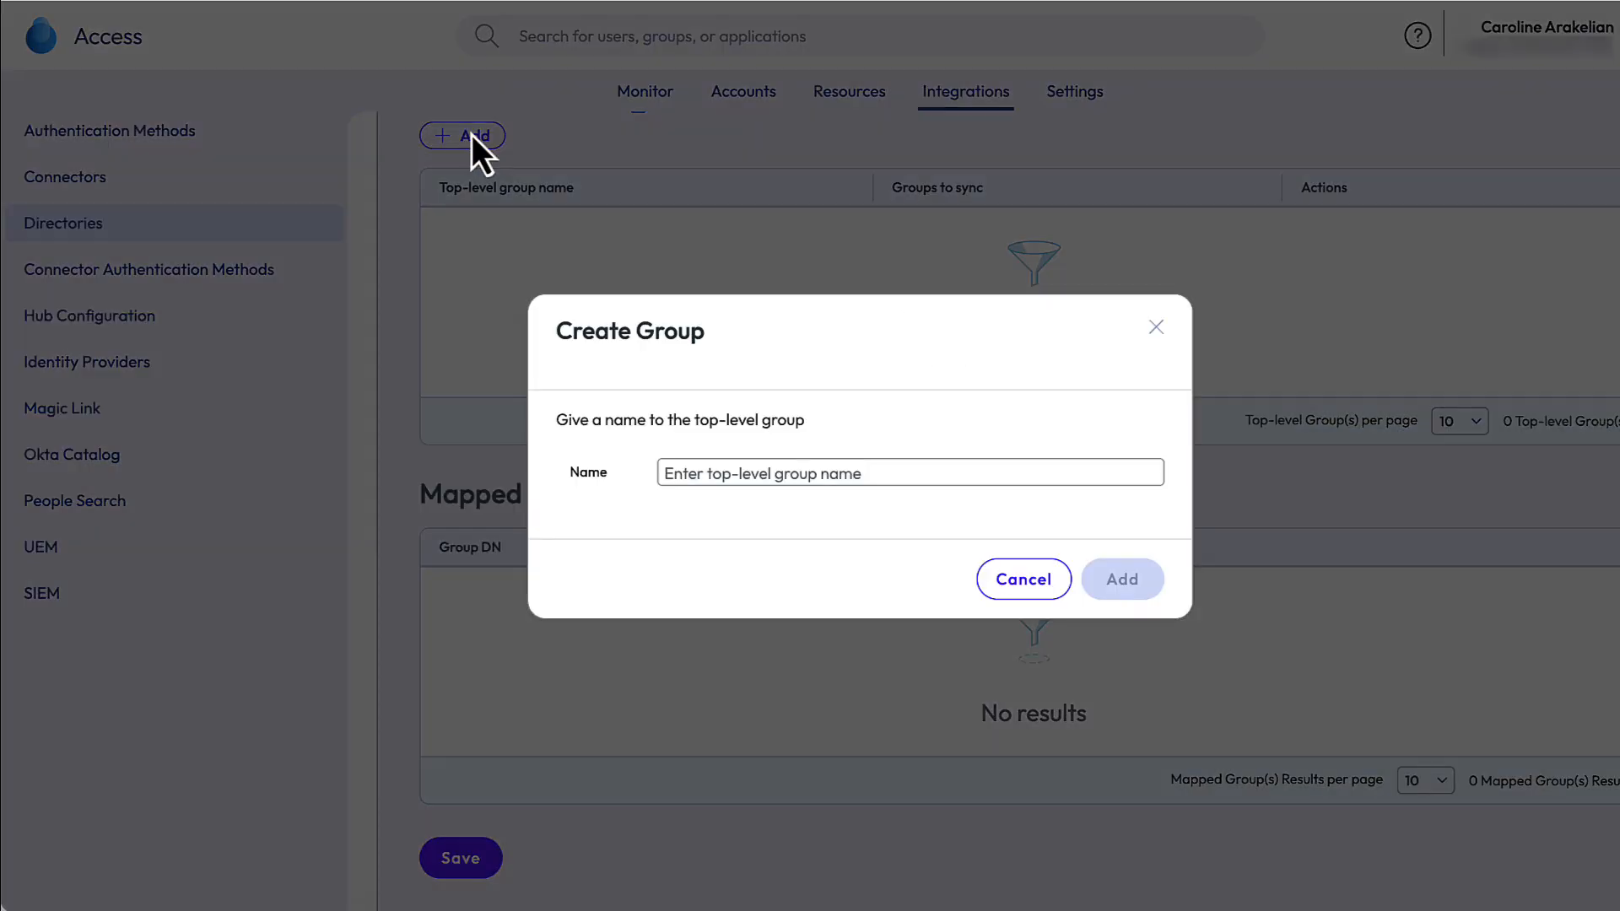
pyautogui.click(734, 475)
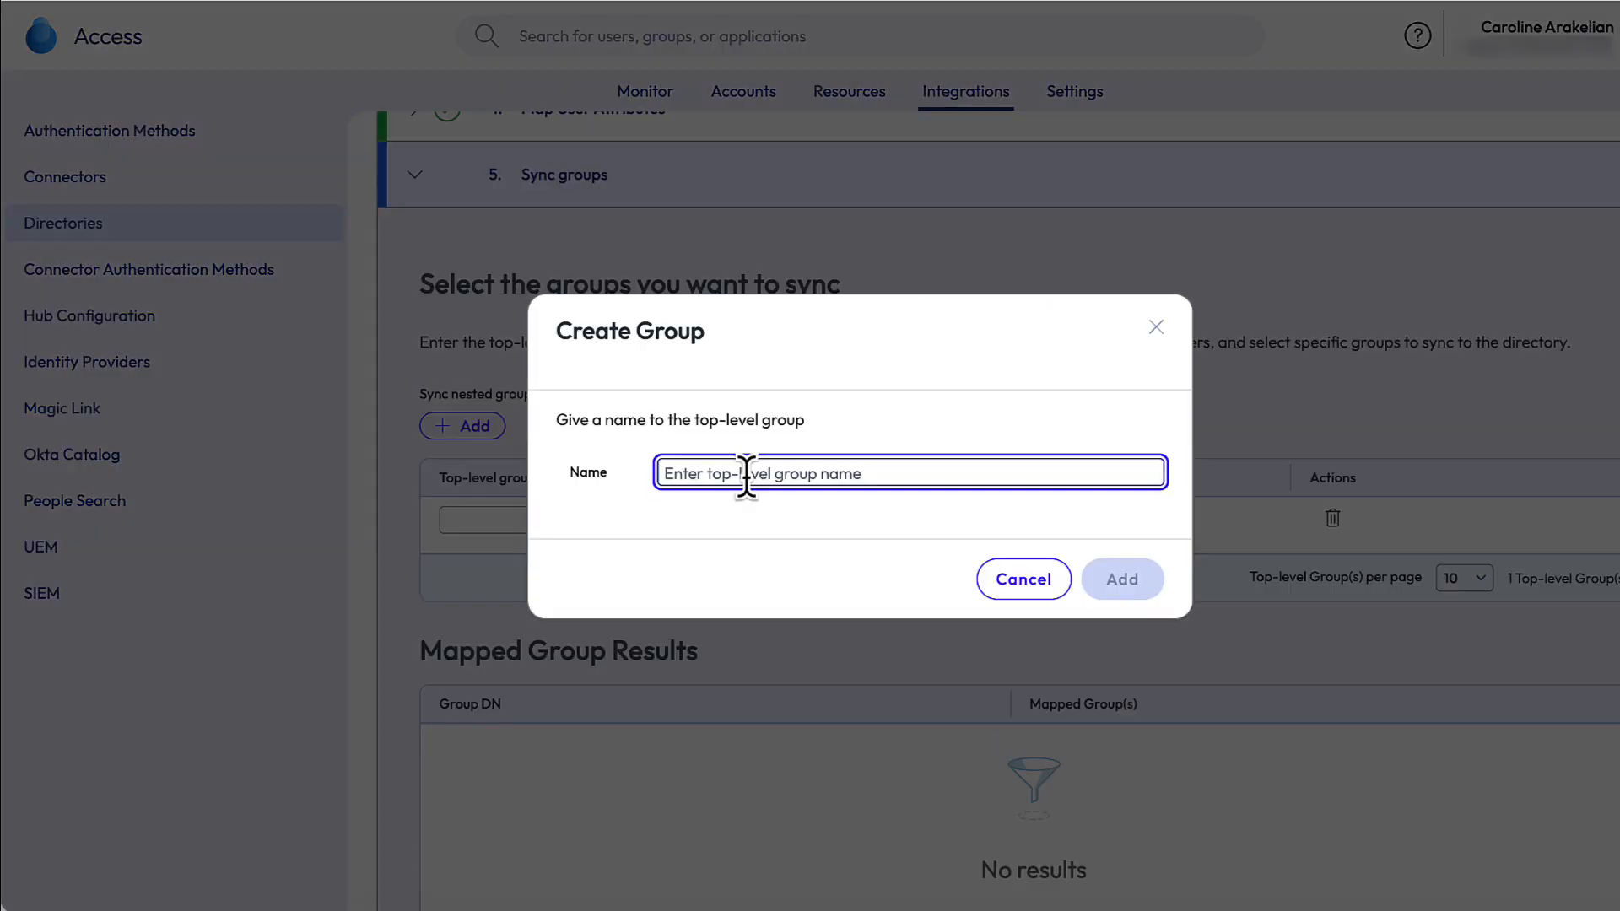
pyautogui.write('OU')
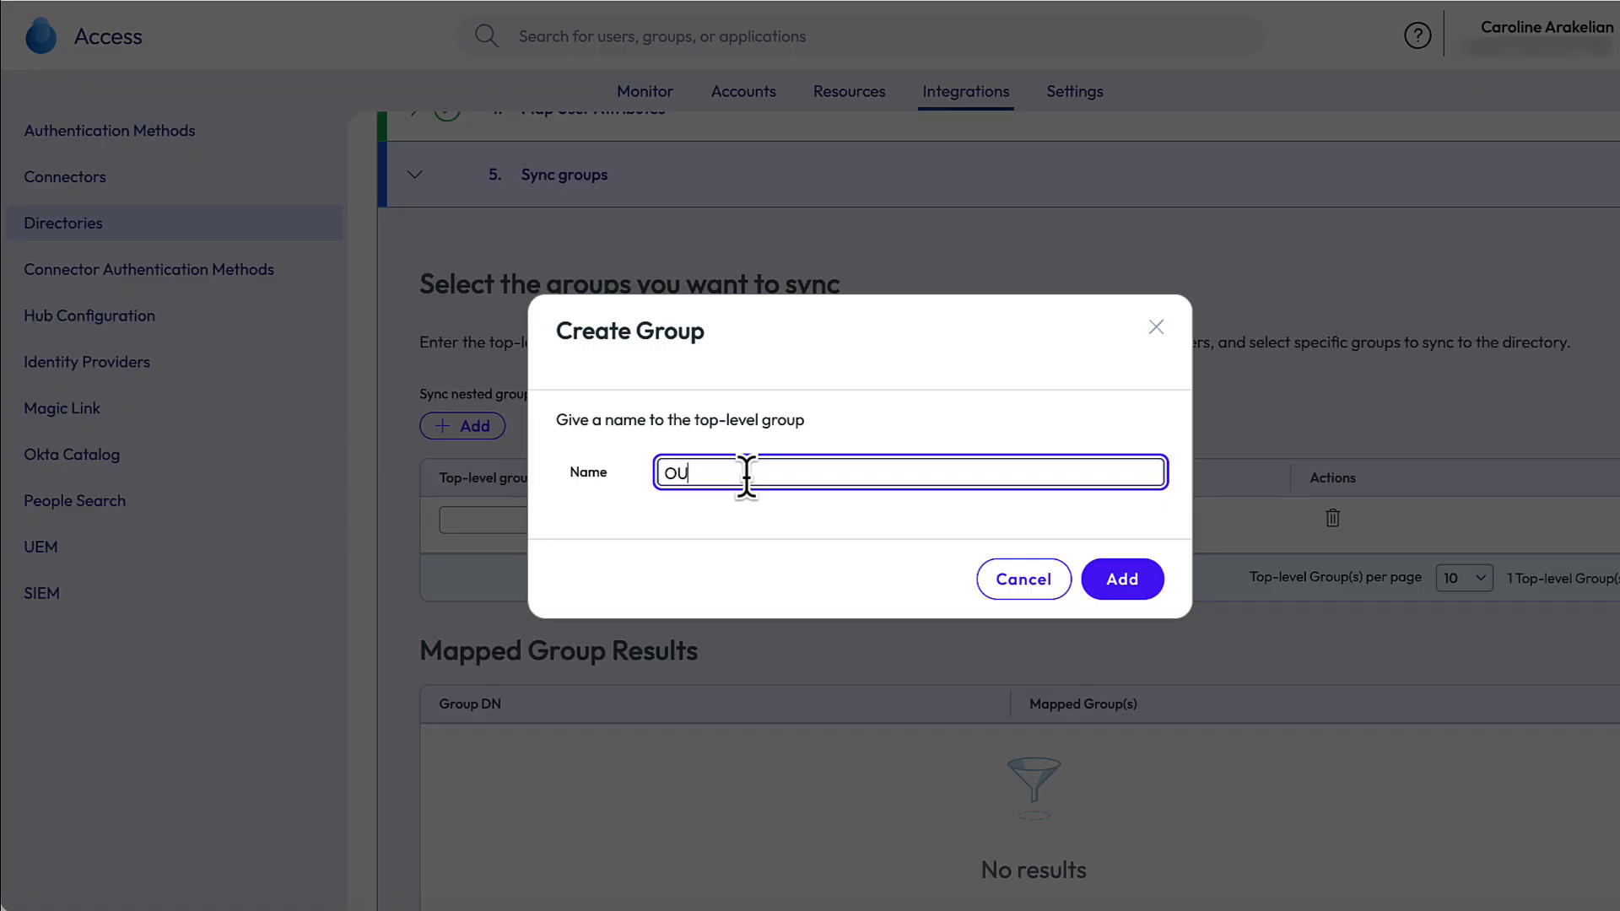
pyautogui.write('=EvalGuide,dc=omnissa,dc=com')
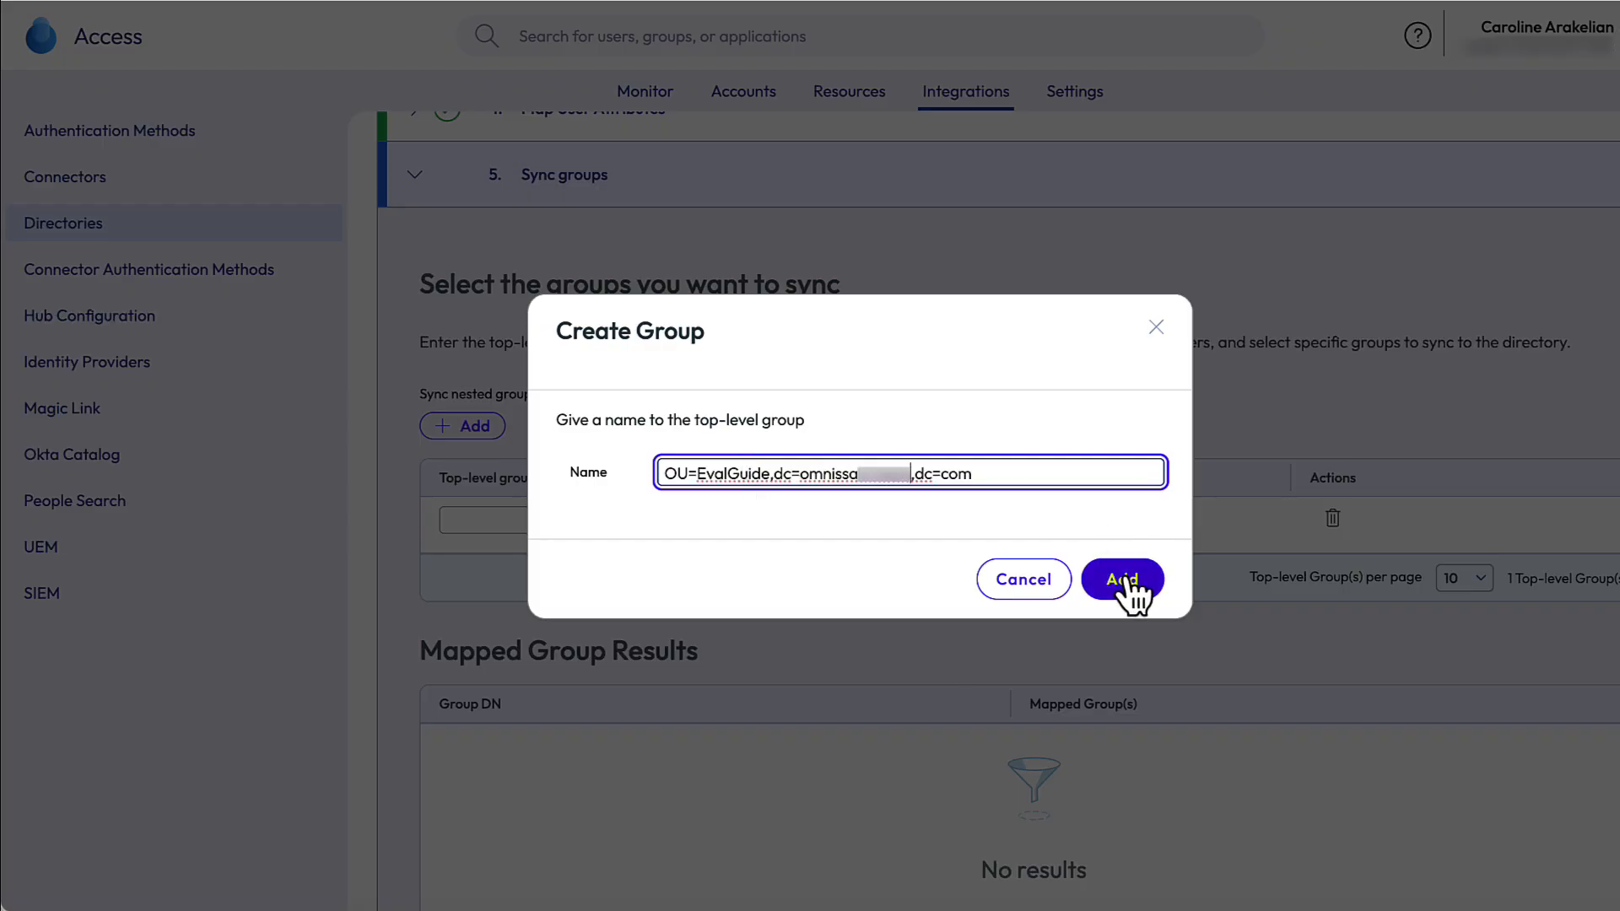
pyautogui.click(1122, 580)
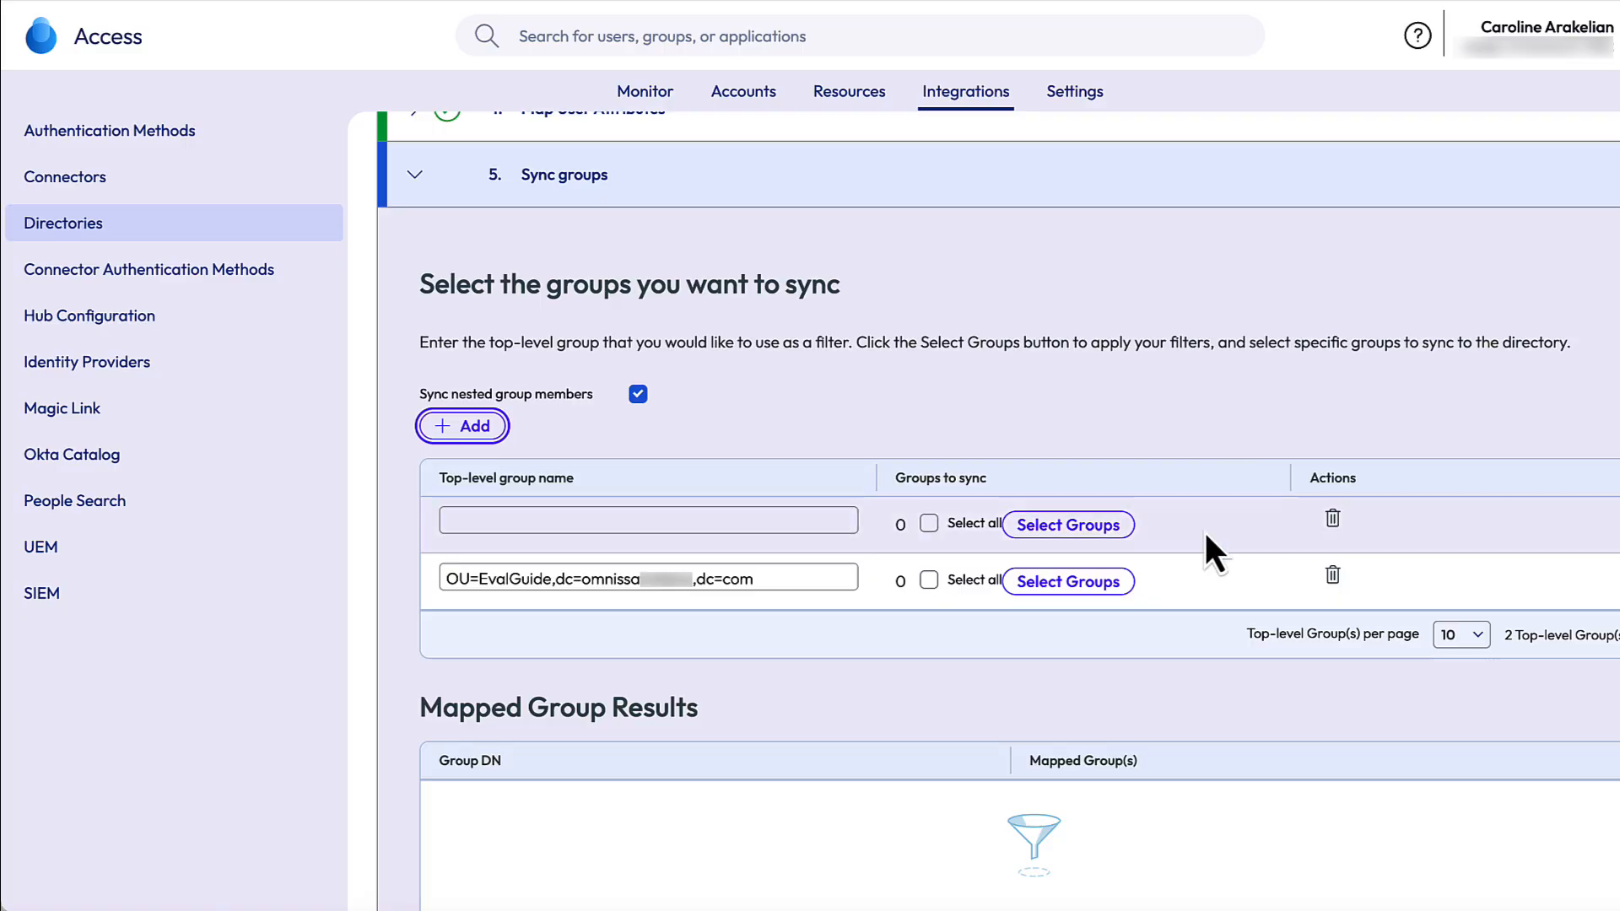
# - Select all groups under OU=EvalGuide, including Eval-Guide-Users, for syncing and confirm the selection
pyautogui.click(931, 582)
pyautogui.click(929, 582)
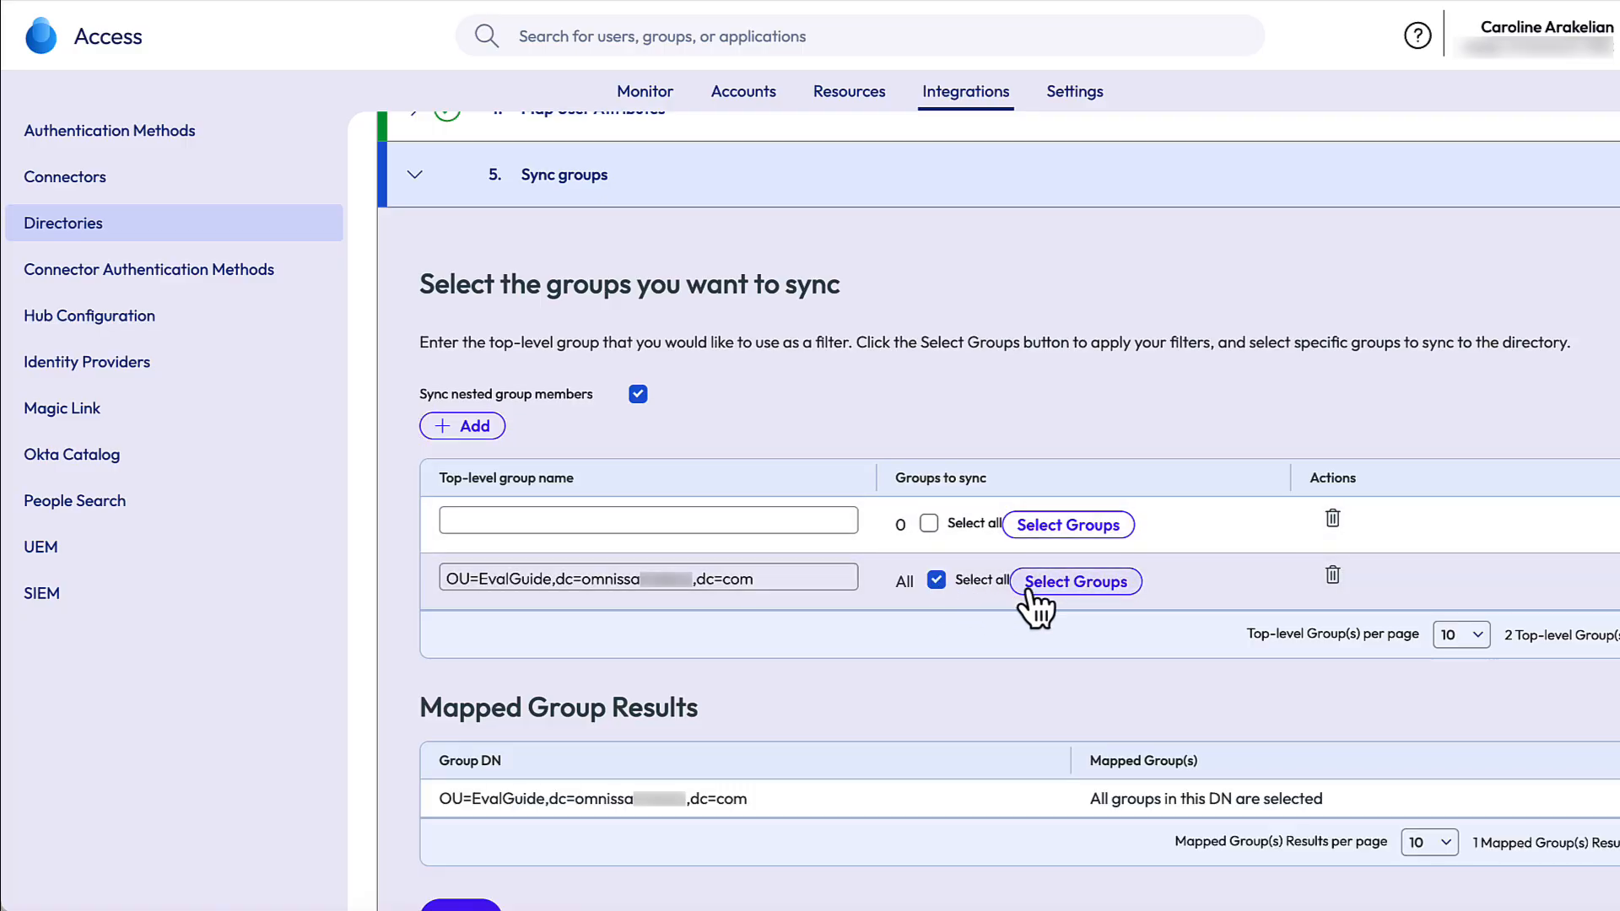
pyautogui.click(1078, 589)
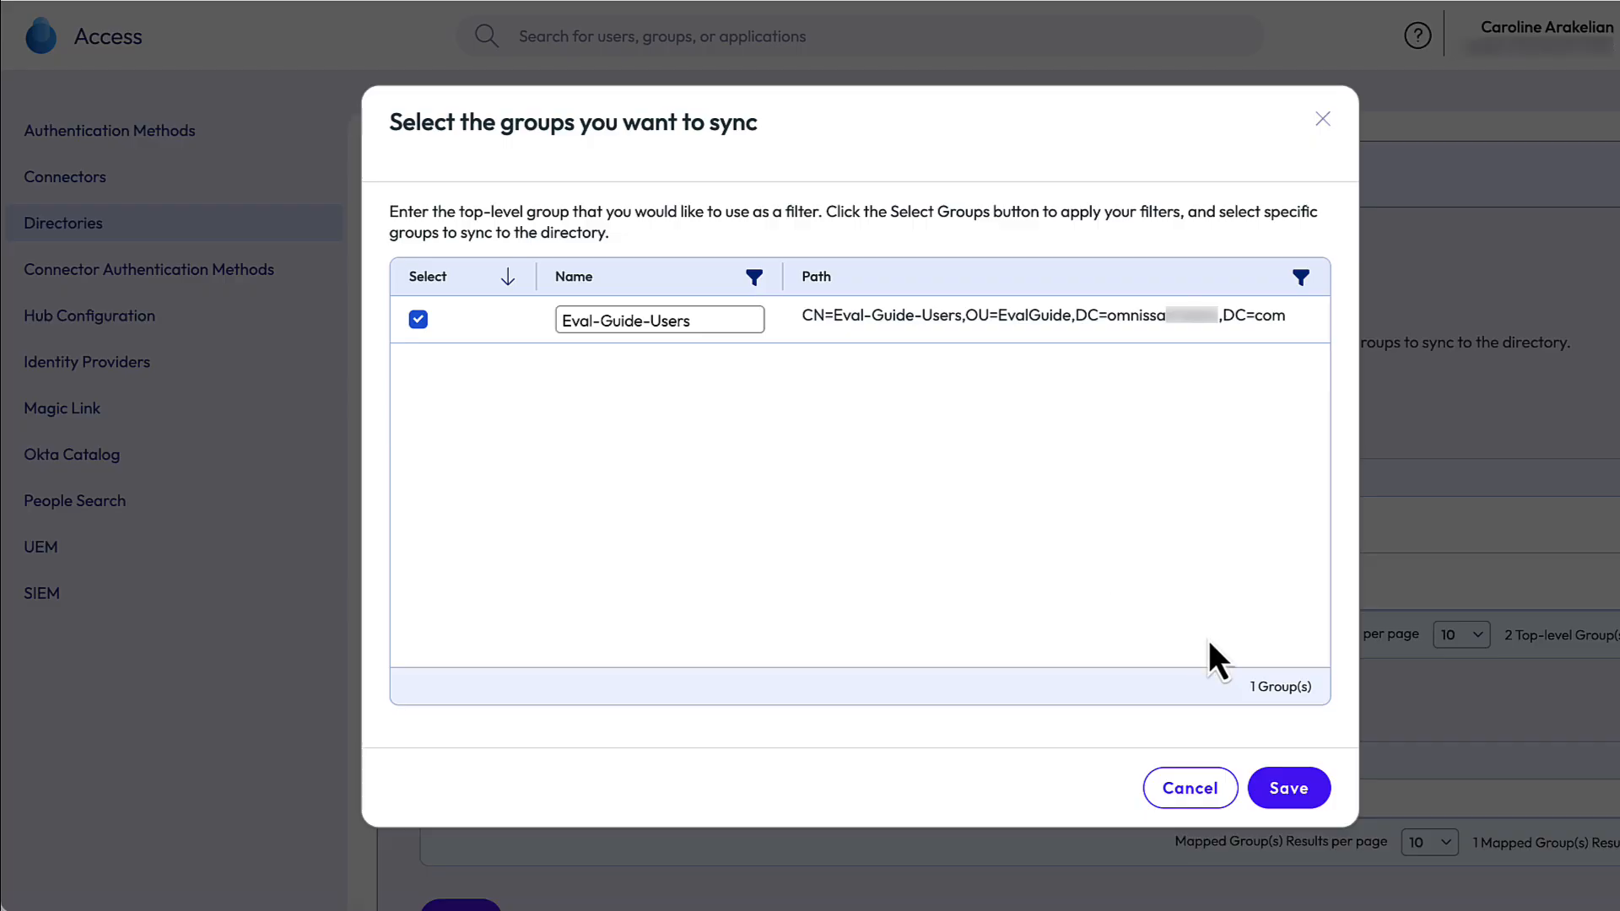
pyautogui.click(1288, 793)
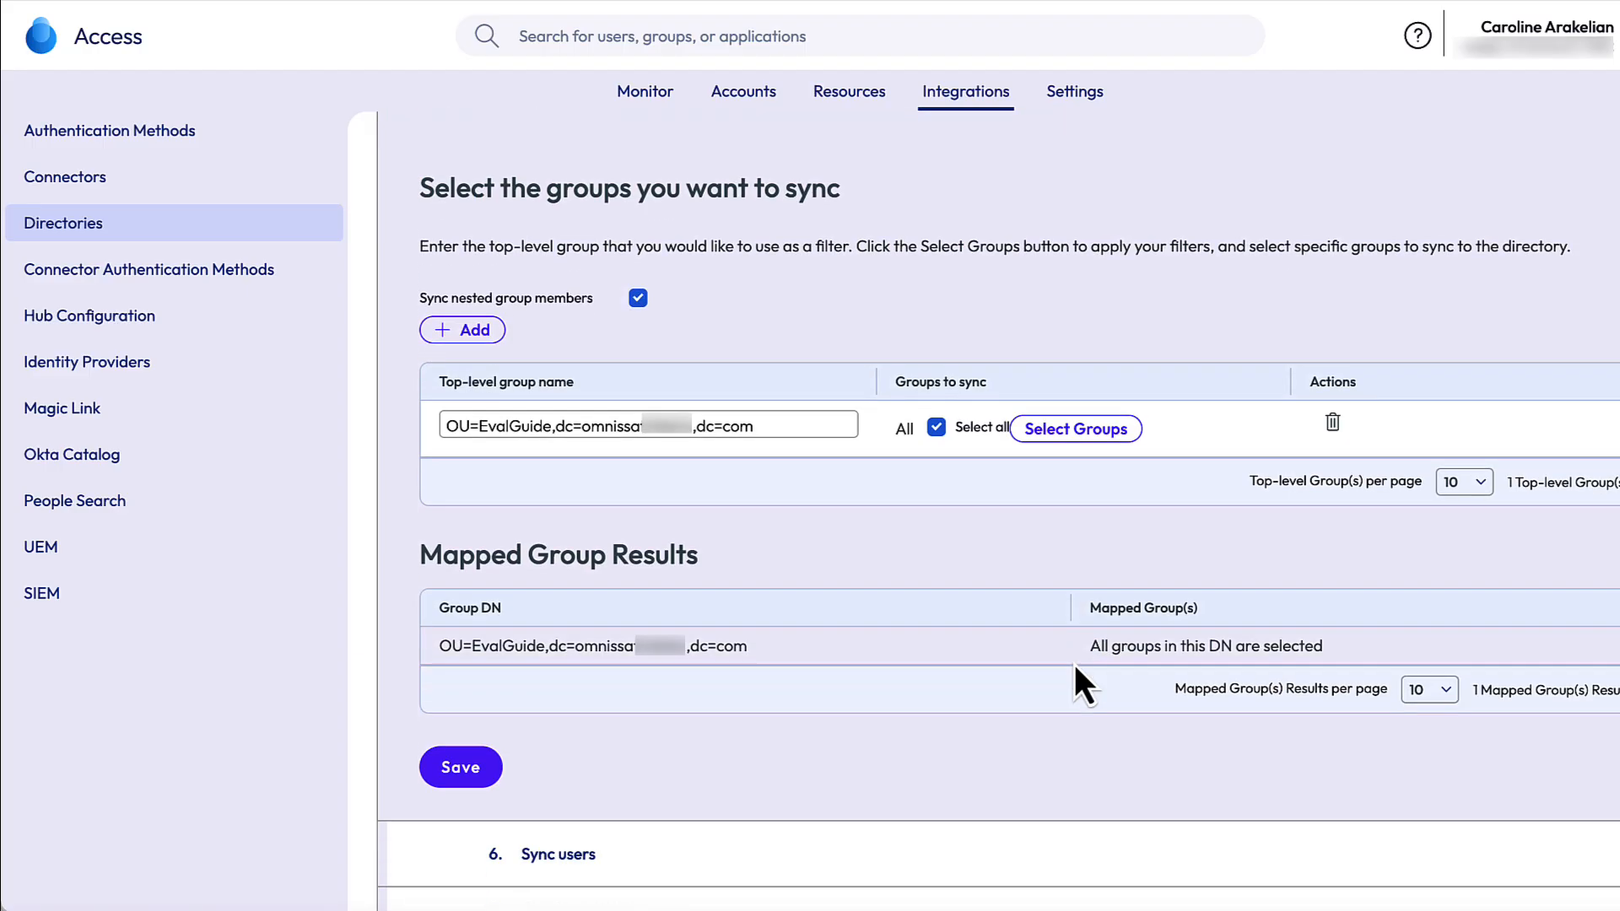
pyautogui.scroll(-2, 1075, 665)
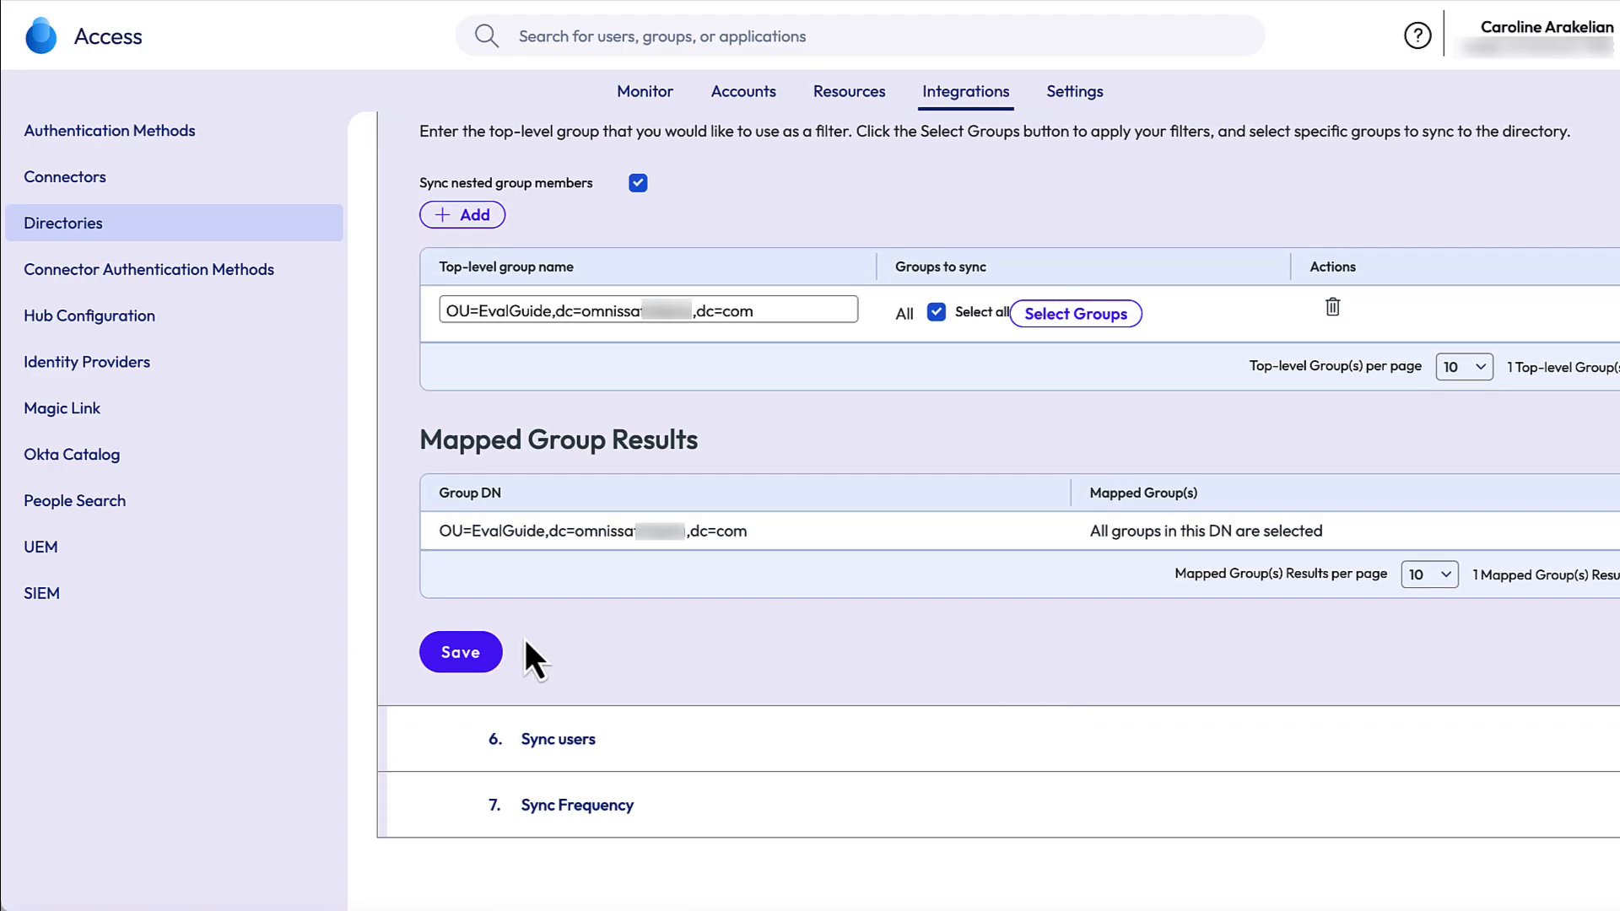
# - Save the group step and add OU=EvalGuide,dc=omnissademo,dc=com as the user DN to sync
pyautogui.click(459, 666)
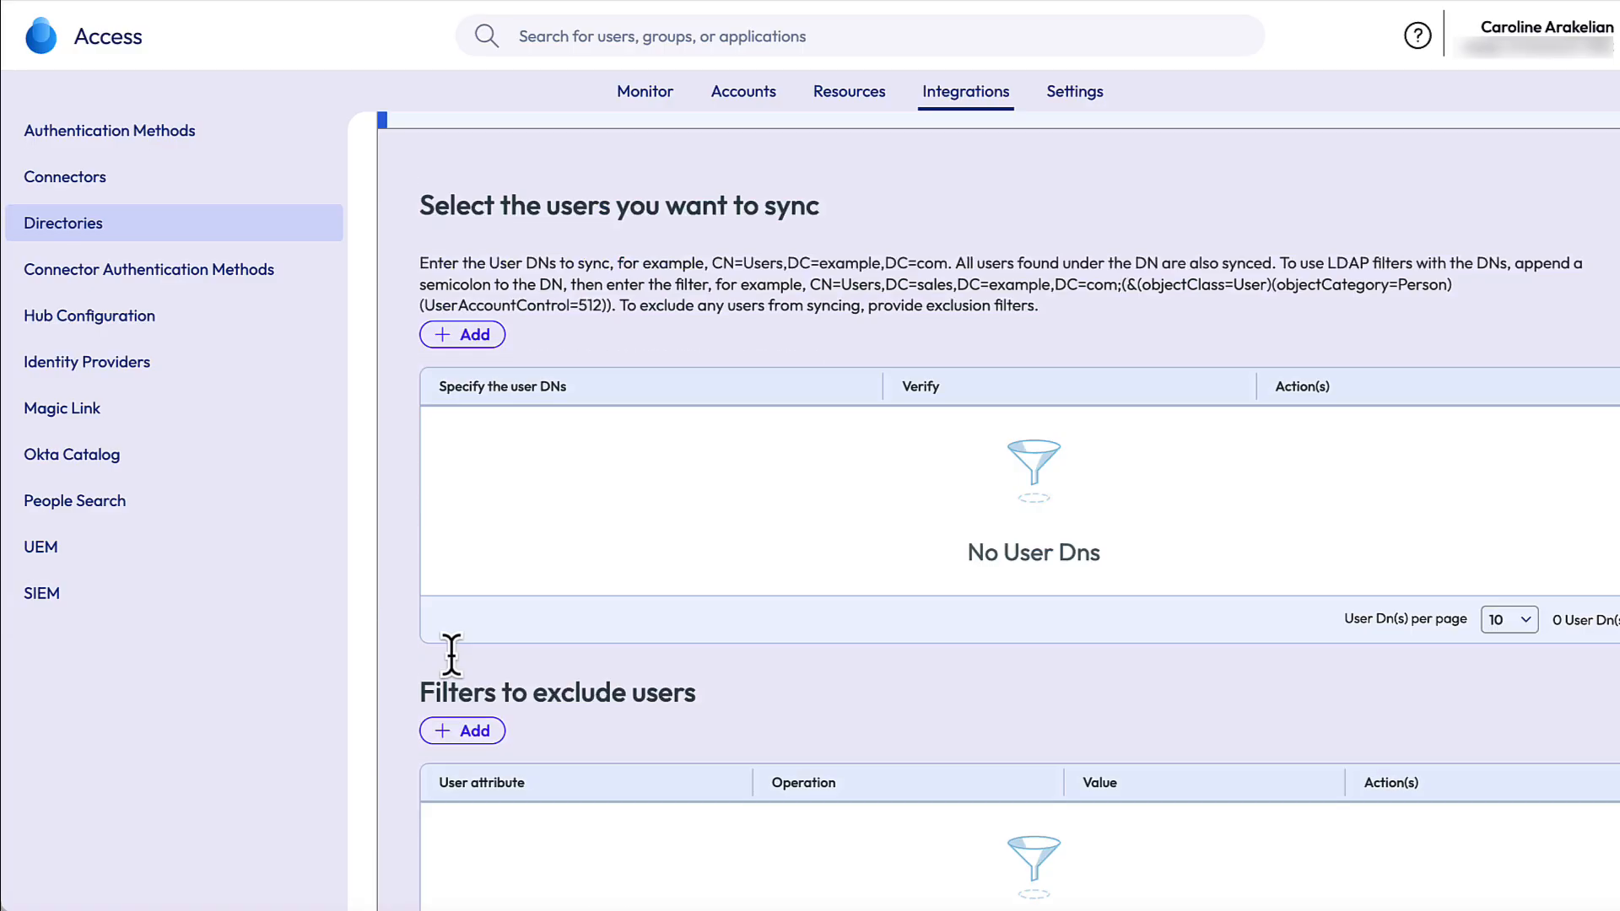
pyautogui.click(475, 268)
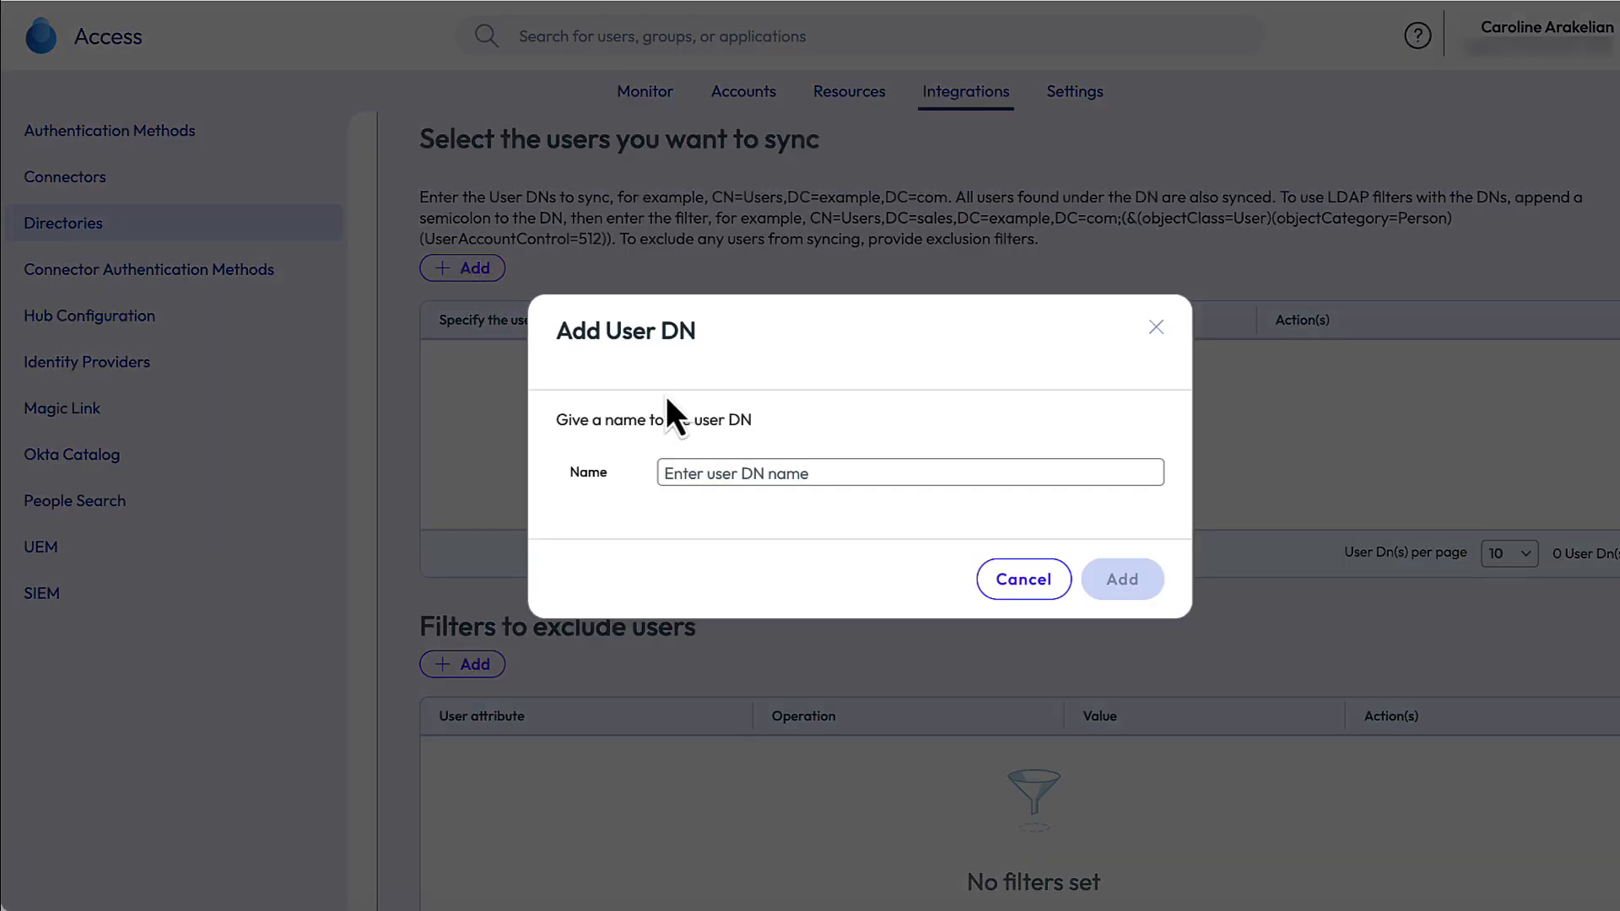
pyautogui.click(688, 473)
pyautogui.write('OU=EvalGuid')
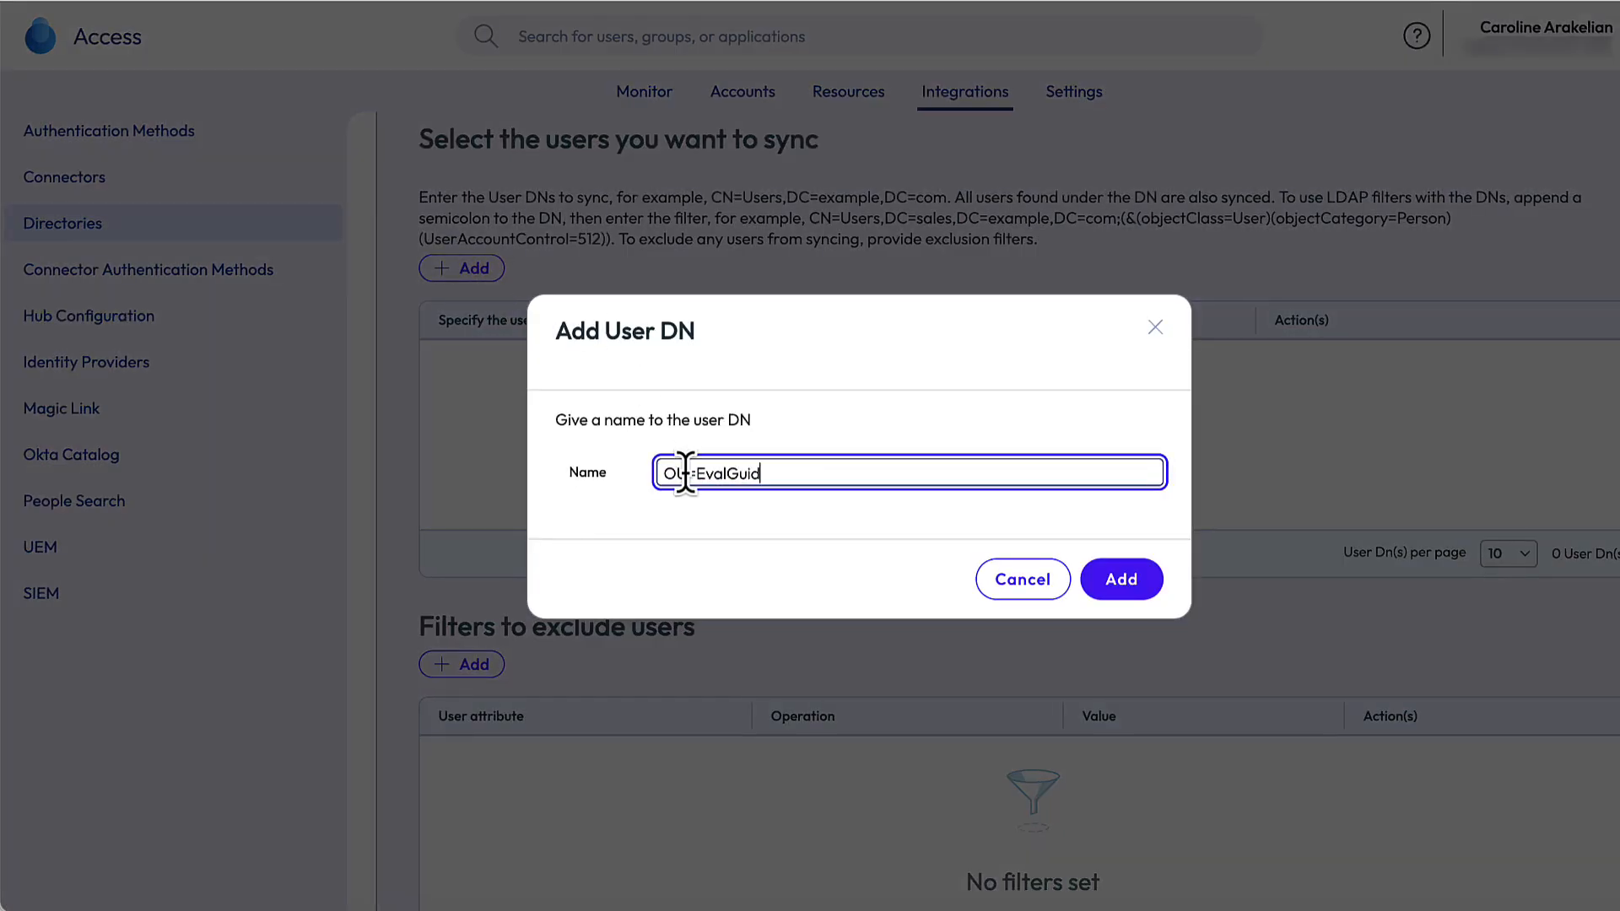
pyautogui.write('e,dc=omnissademo,dc=com')
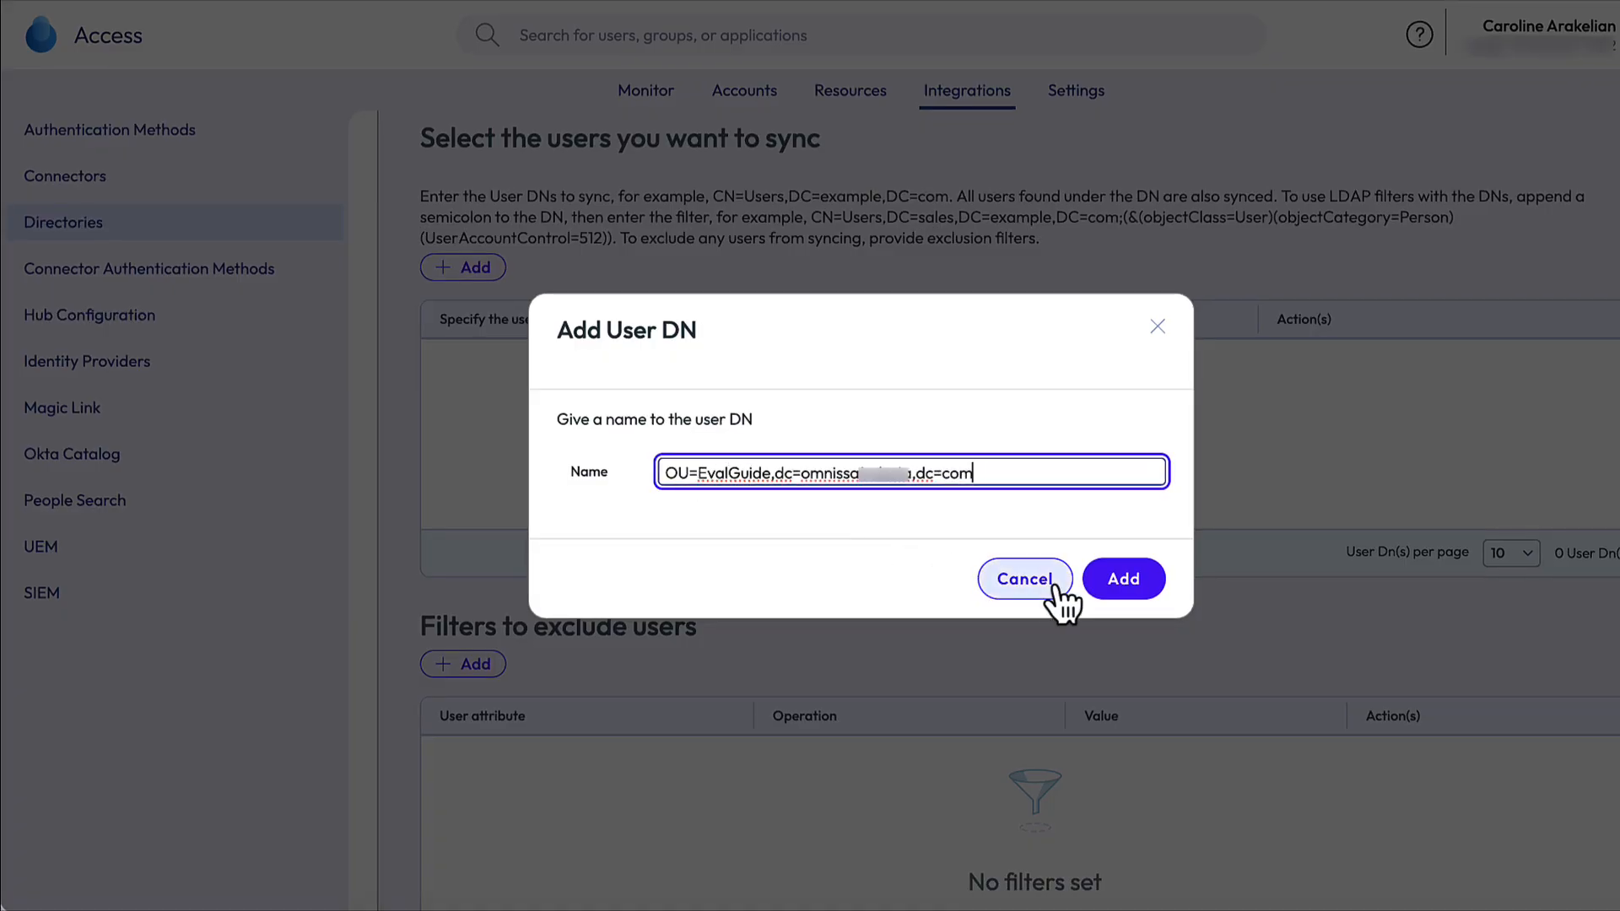
pyautogui.click(1133, 588)
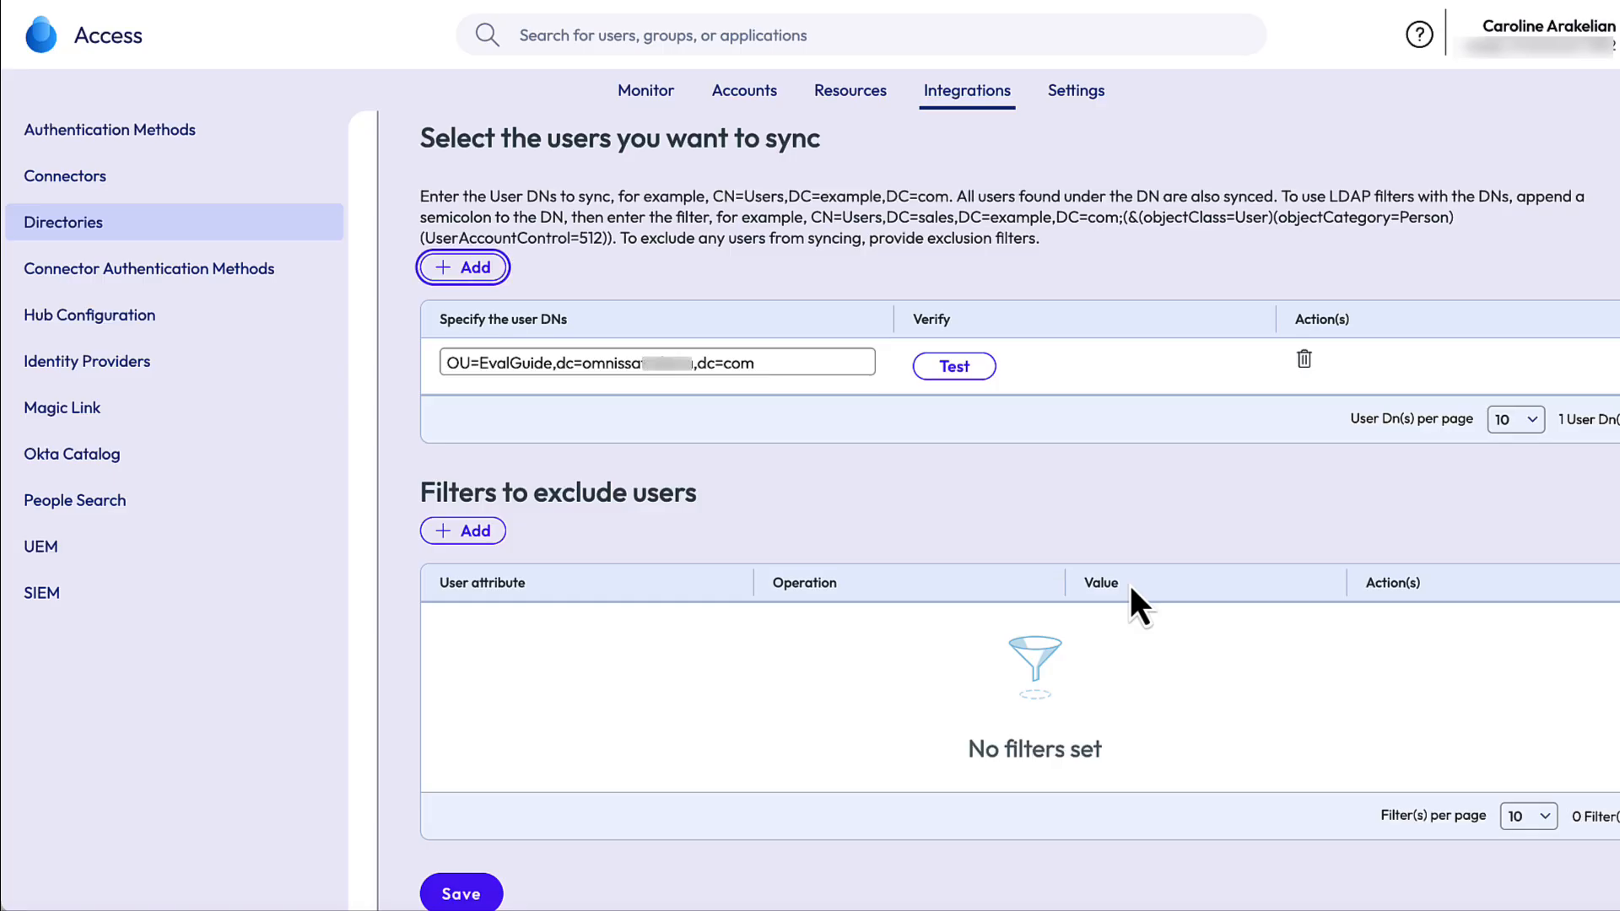
# - Test the user DN, confirming it is valid with 2 users, and save the user step
pyautogui.click(962, 371)
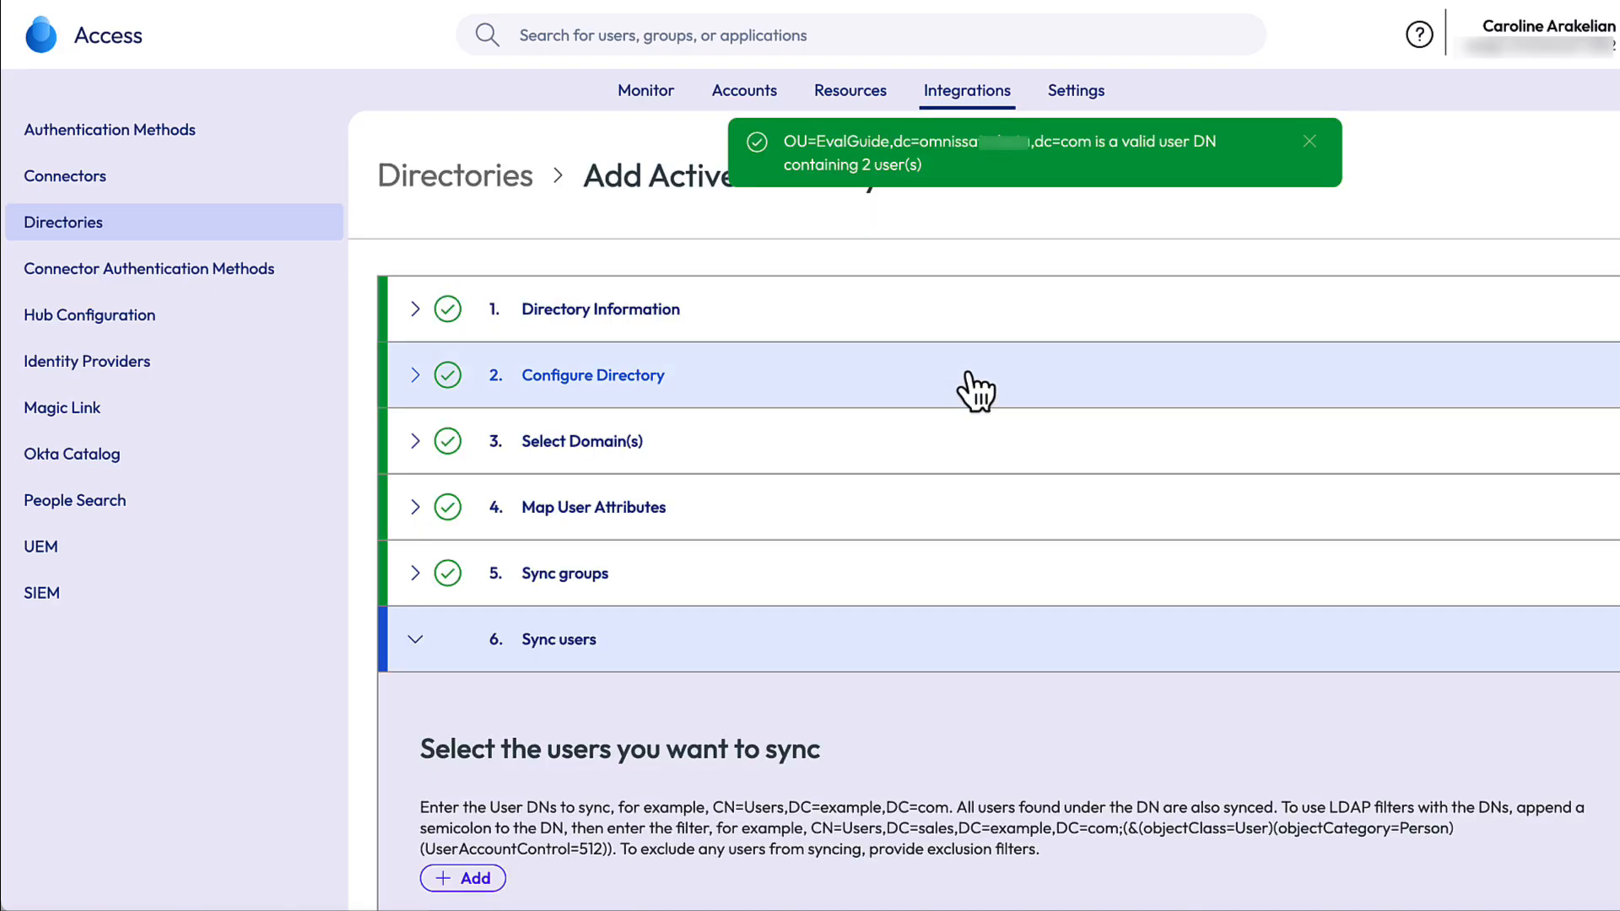
pyautogui.scroll(-5, 1046, 537)
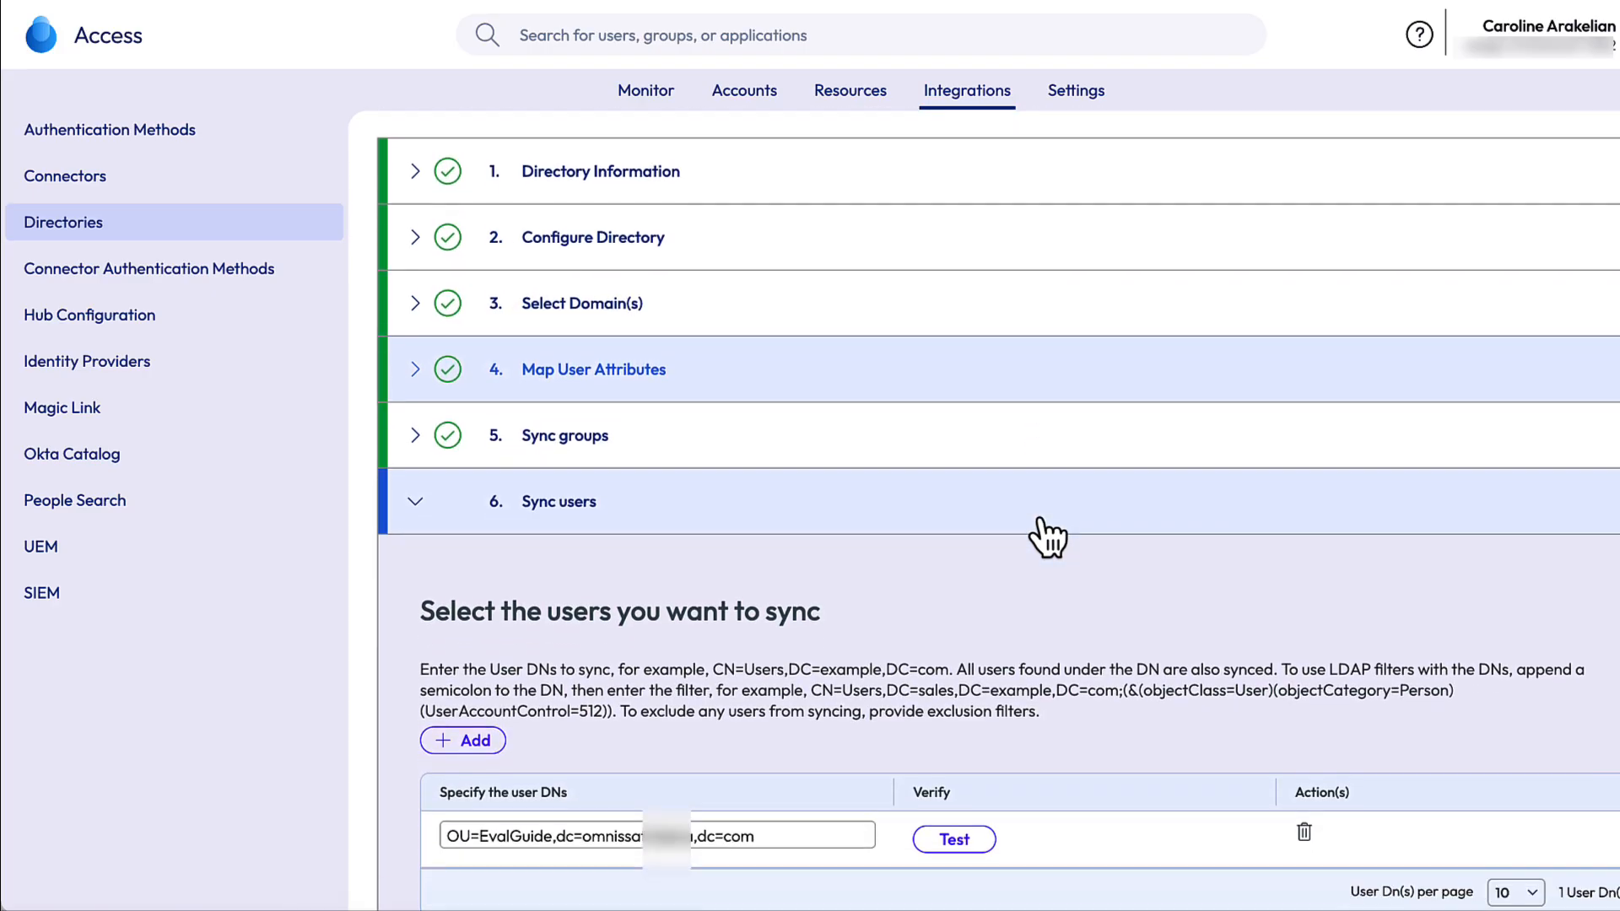
pyautogui.scroll(-4, 1038, 516)
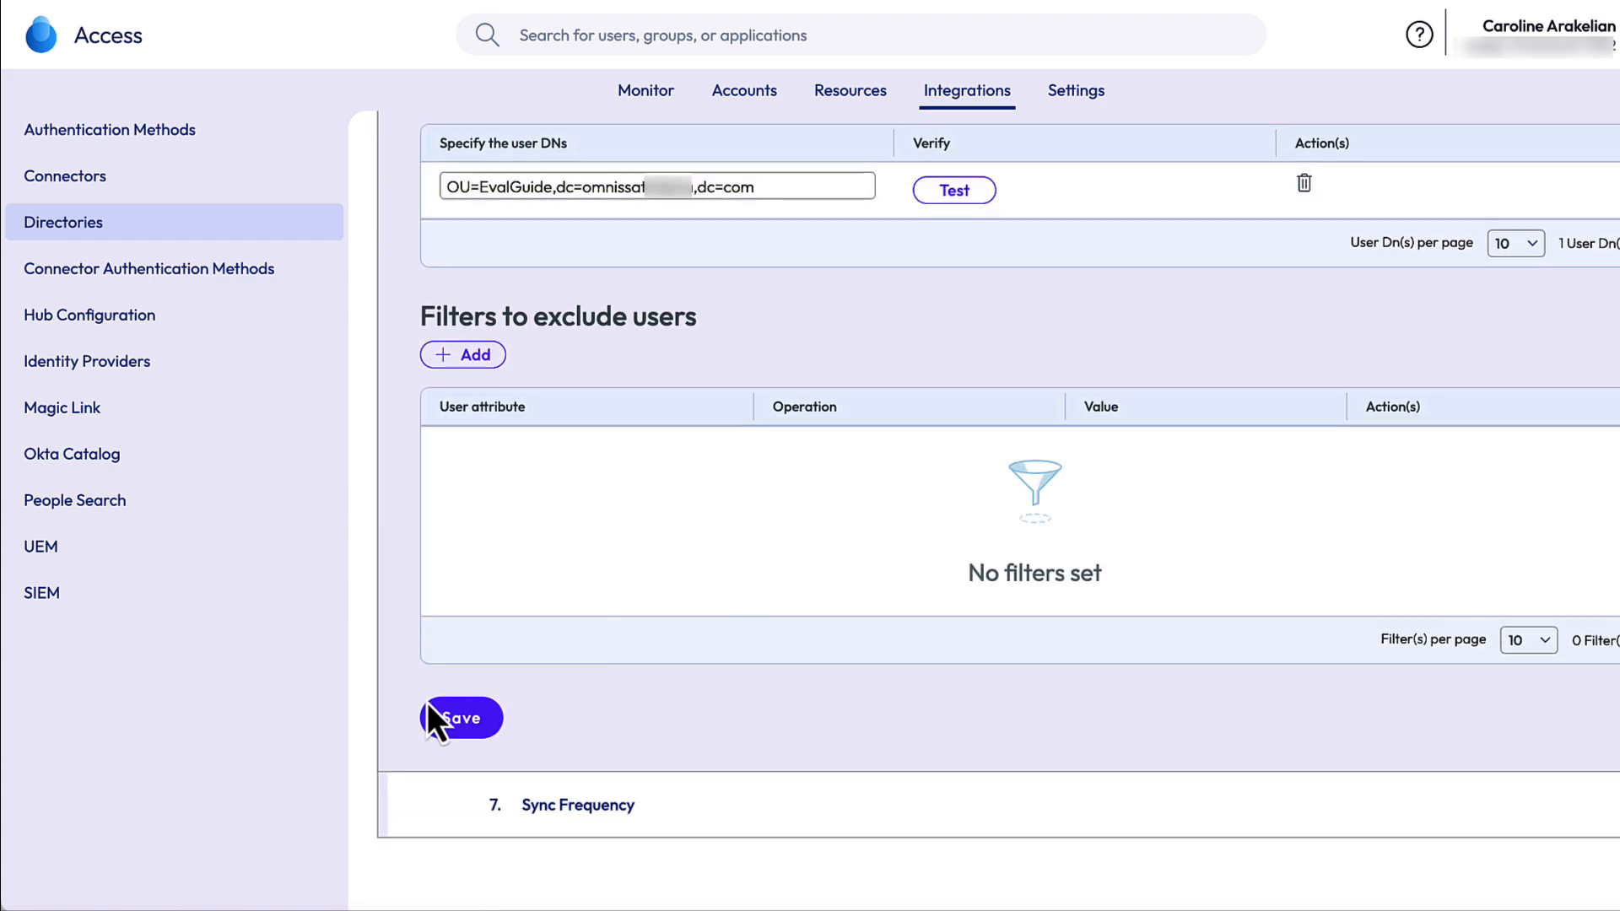
pyautogui.click(474, 716)
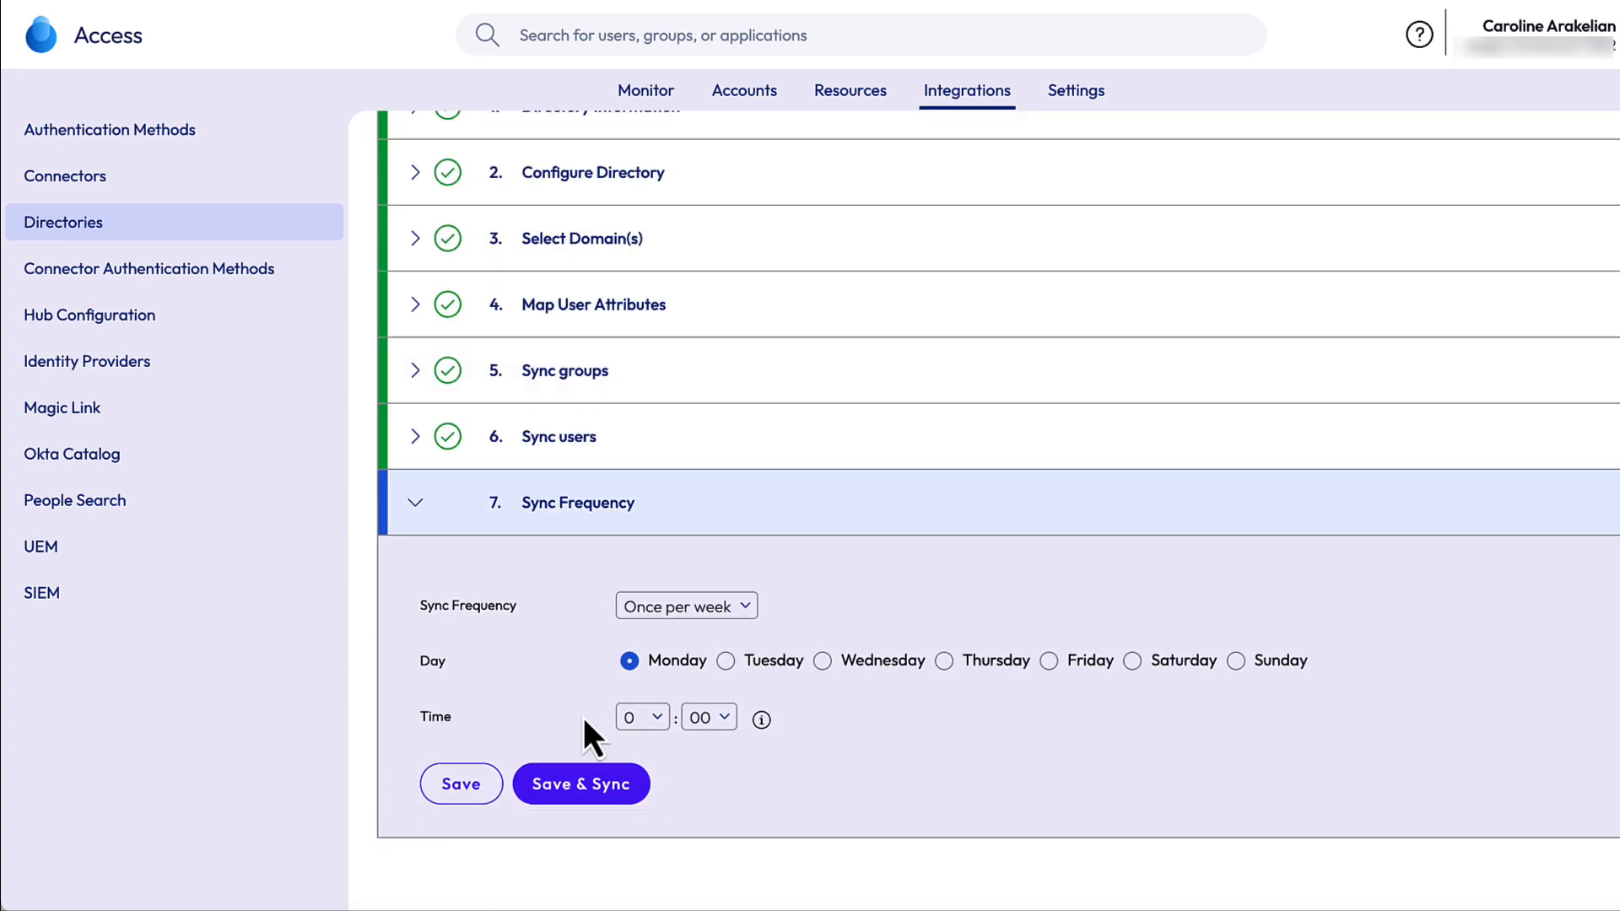
# - Set the weekly Monday sync time to 1:00 and start syncing Eval-Guide
pyautogui.click(662, 719)
pyautogui.click(659, 742)
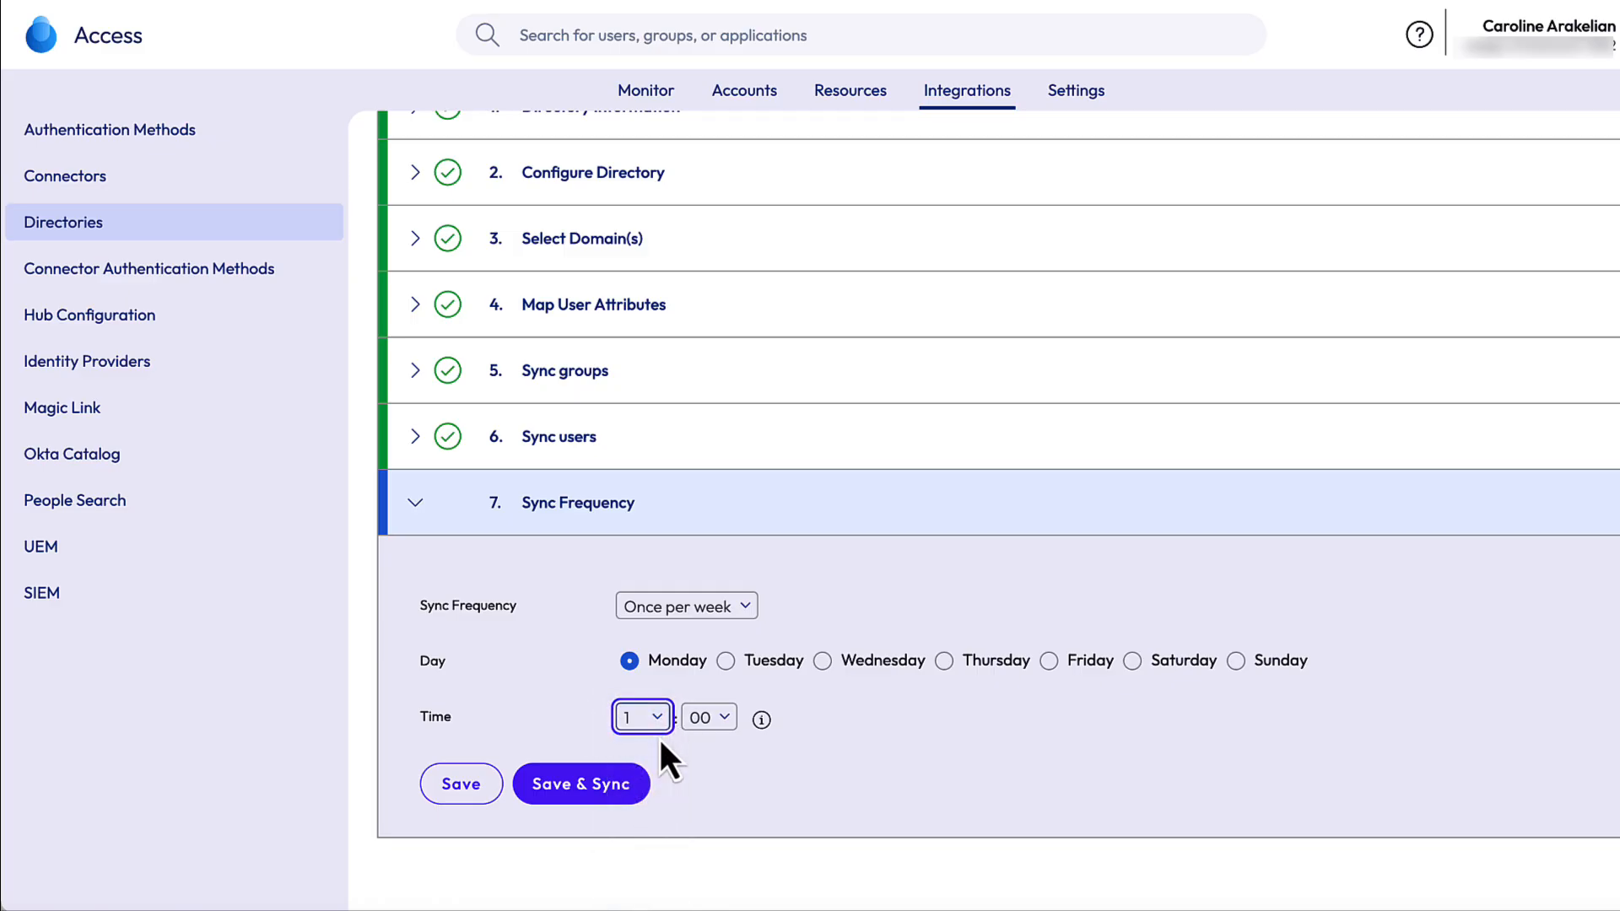
pyautogui.click(567, 787)
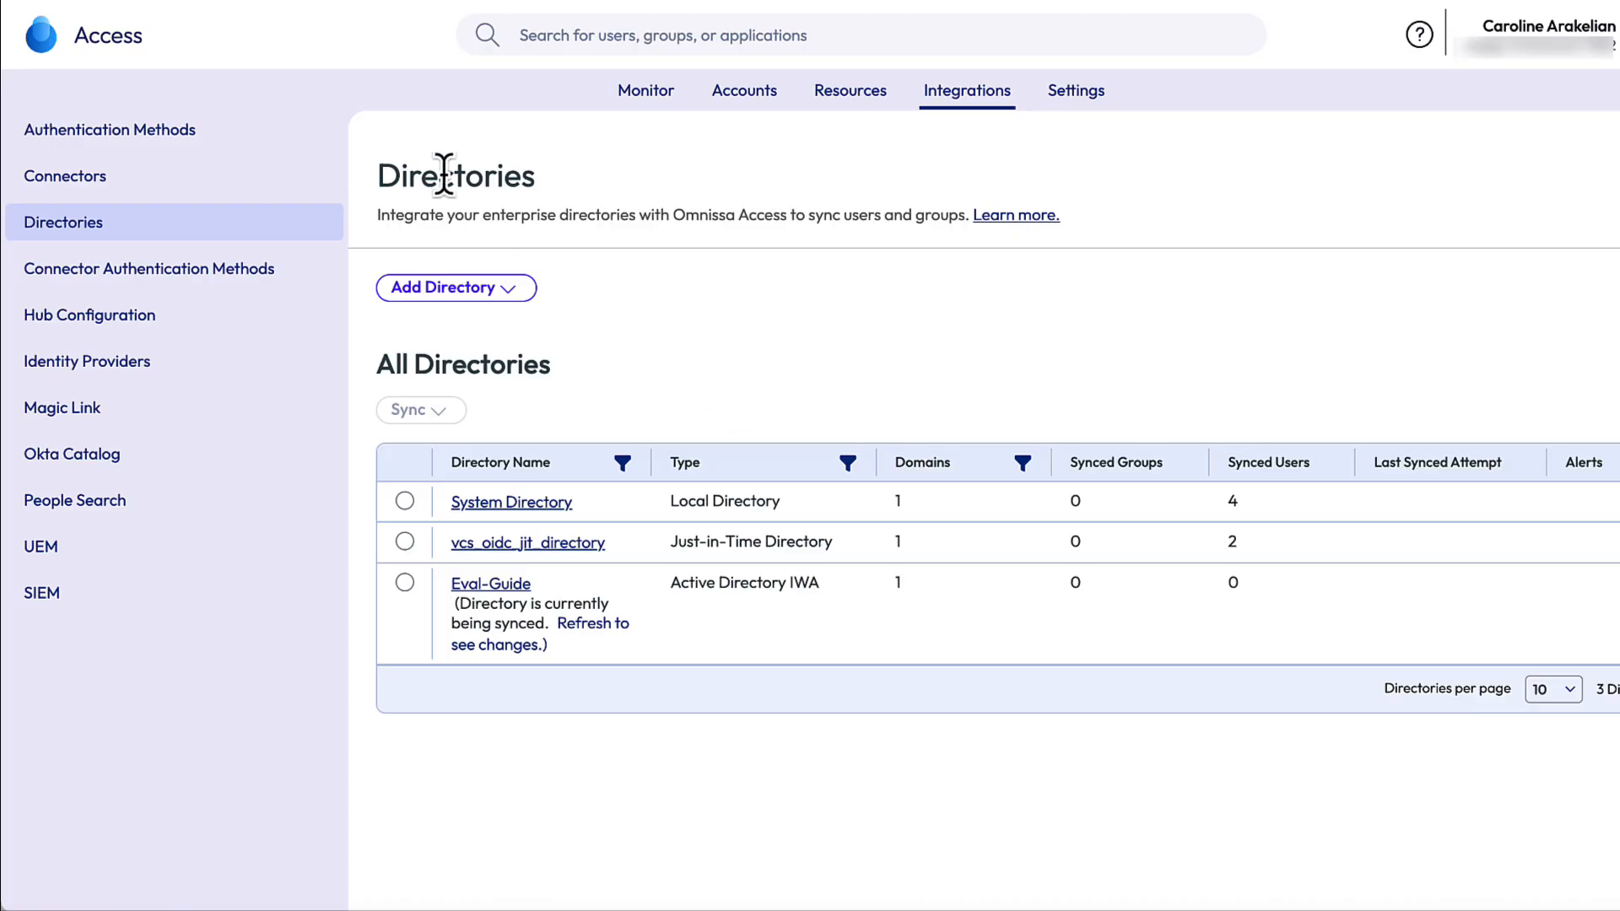
# - Refresh the Directories list and open the synced Eval-Guide directory's details
pyautogui.click(106, 1)
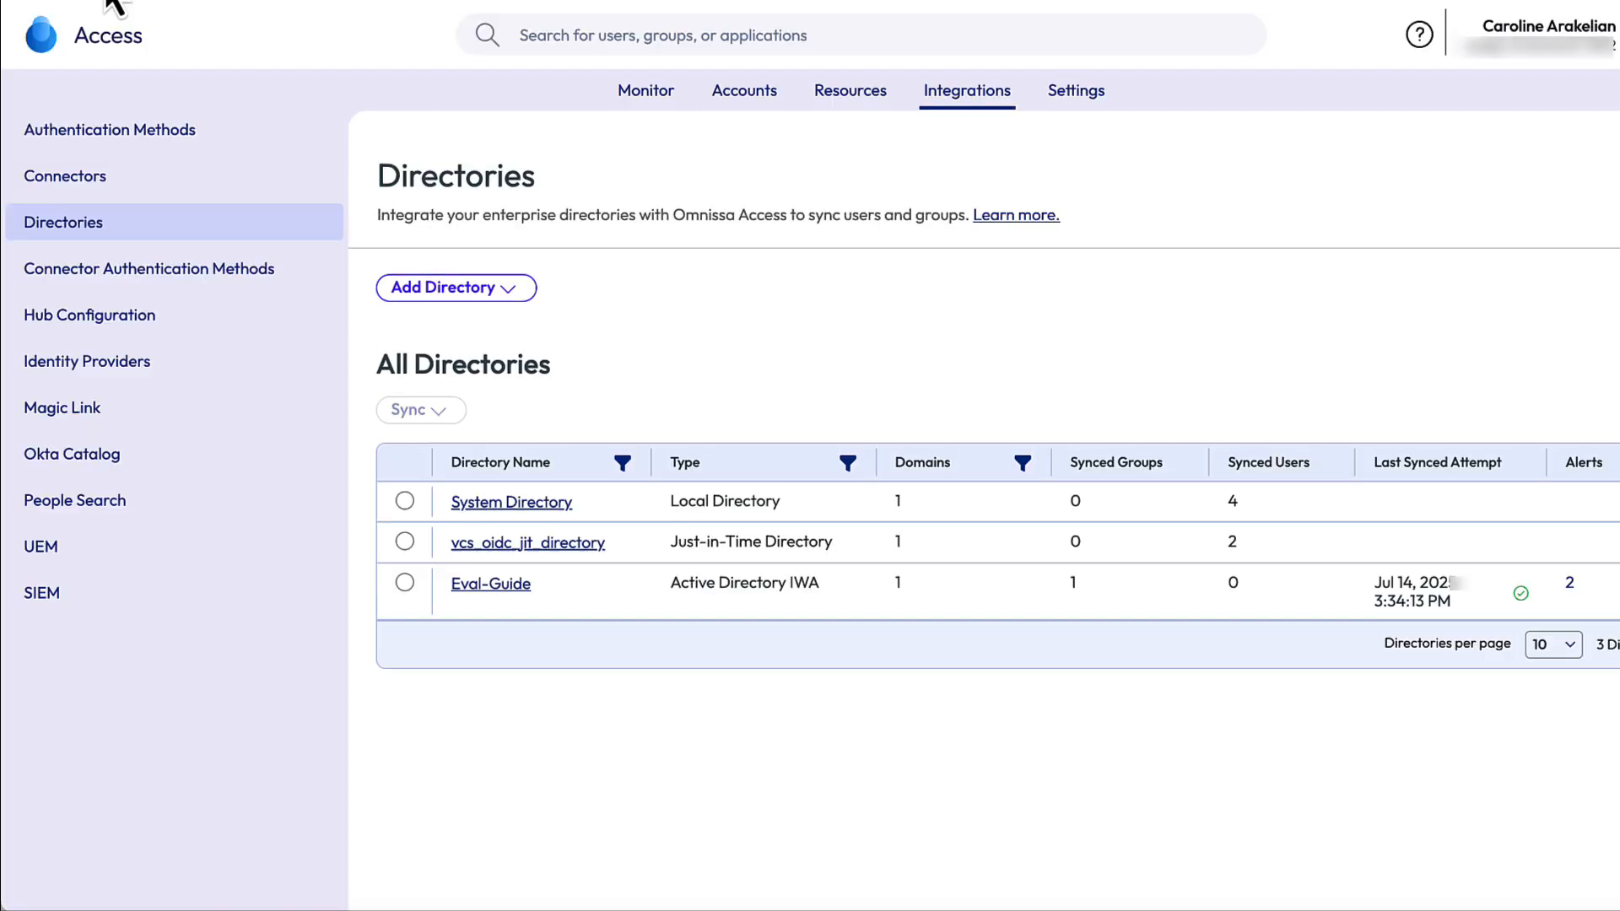
pyautogui.click(511, 586)
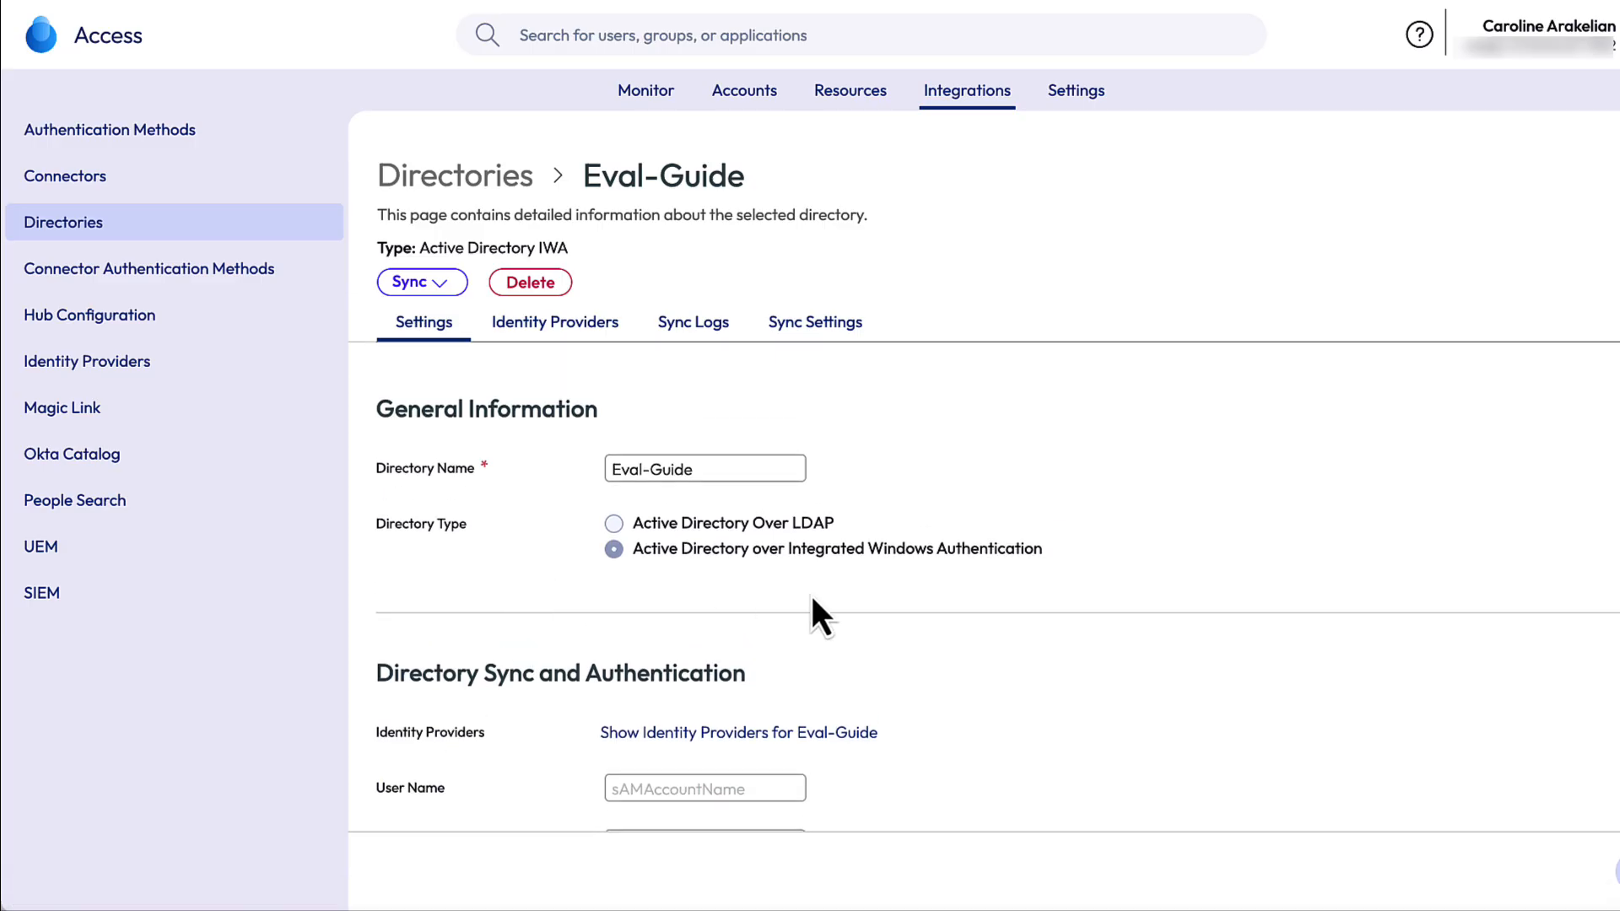
pyautogui.scroll(-2, 1036, 683)
pyautogui.scroll(-4, 1036, 681)
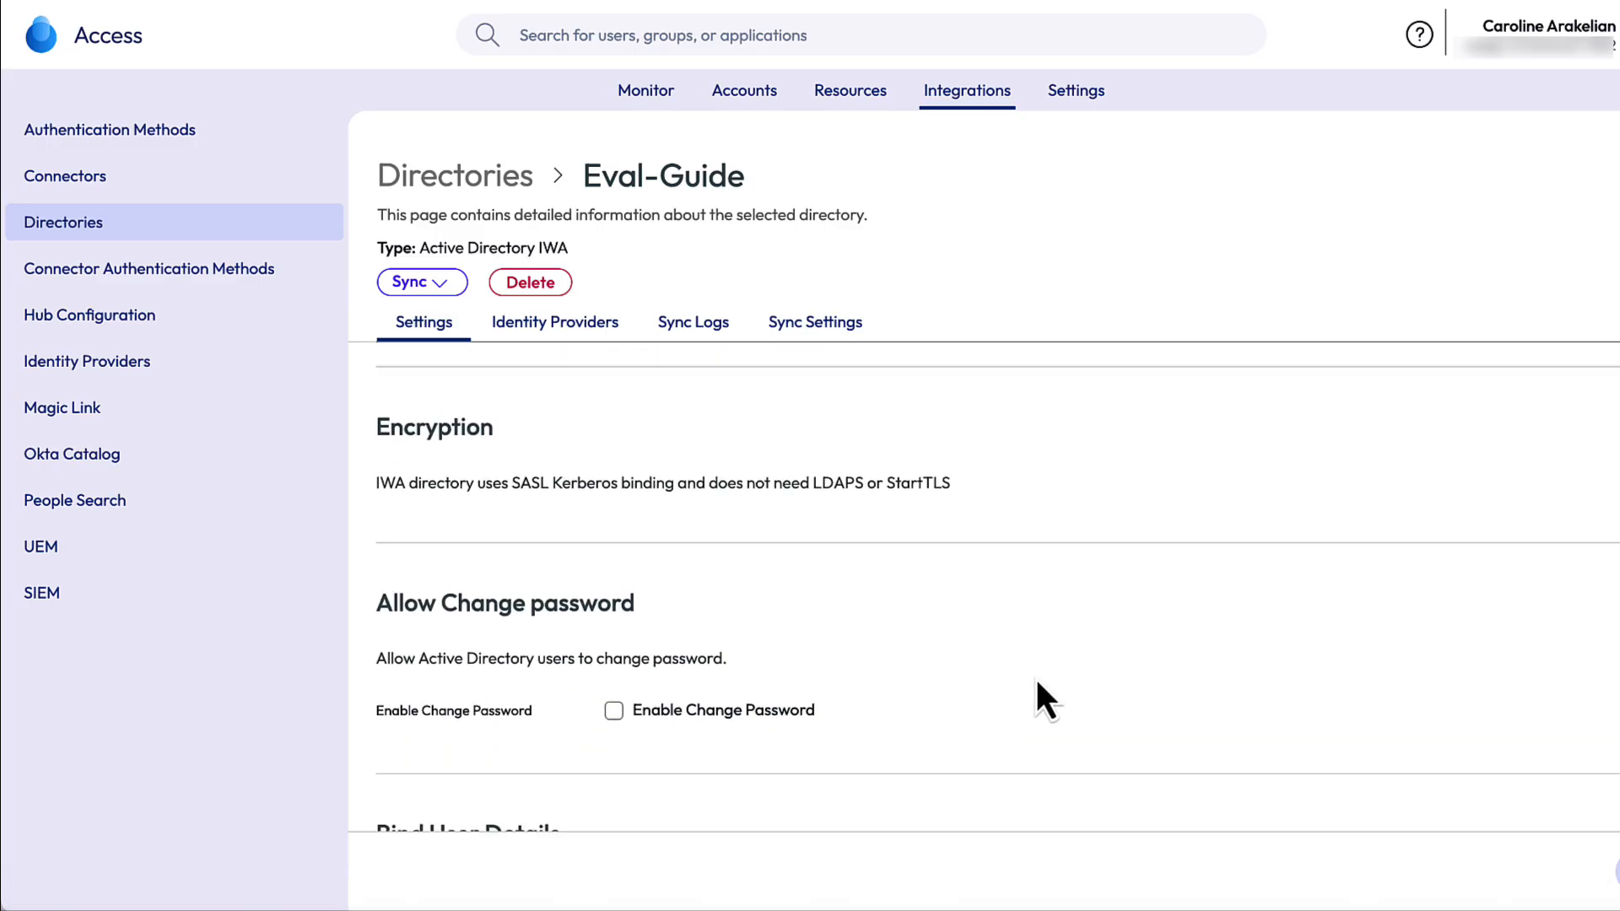
pyautogui.scroll(-2, 1036, 681)
pyautogui.scroll(3, 1036, 681)
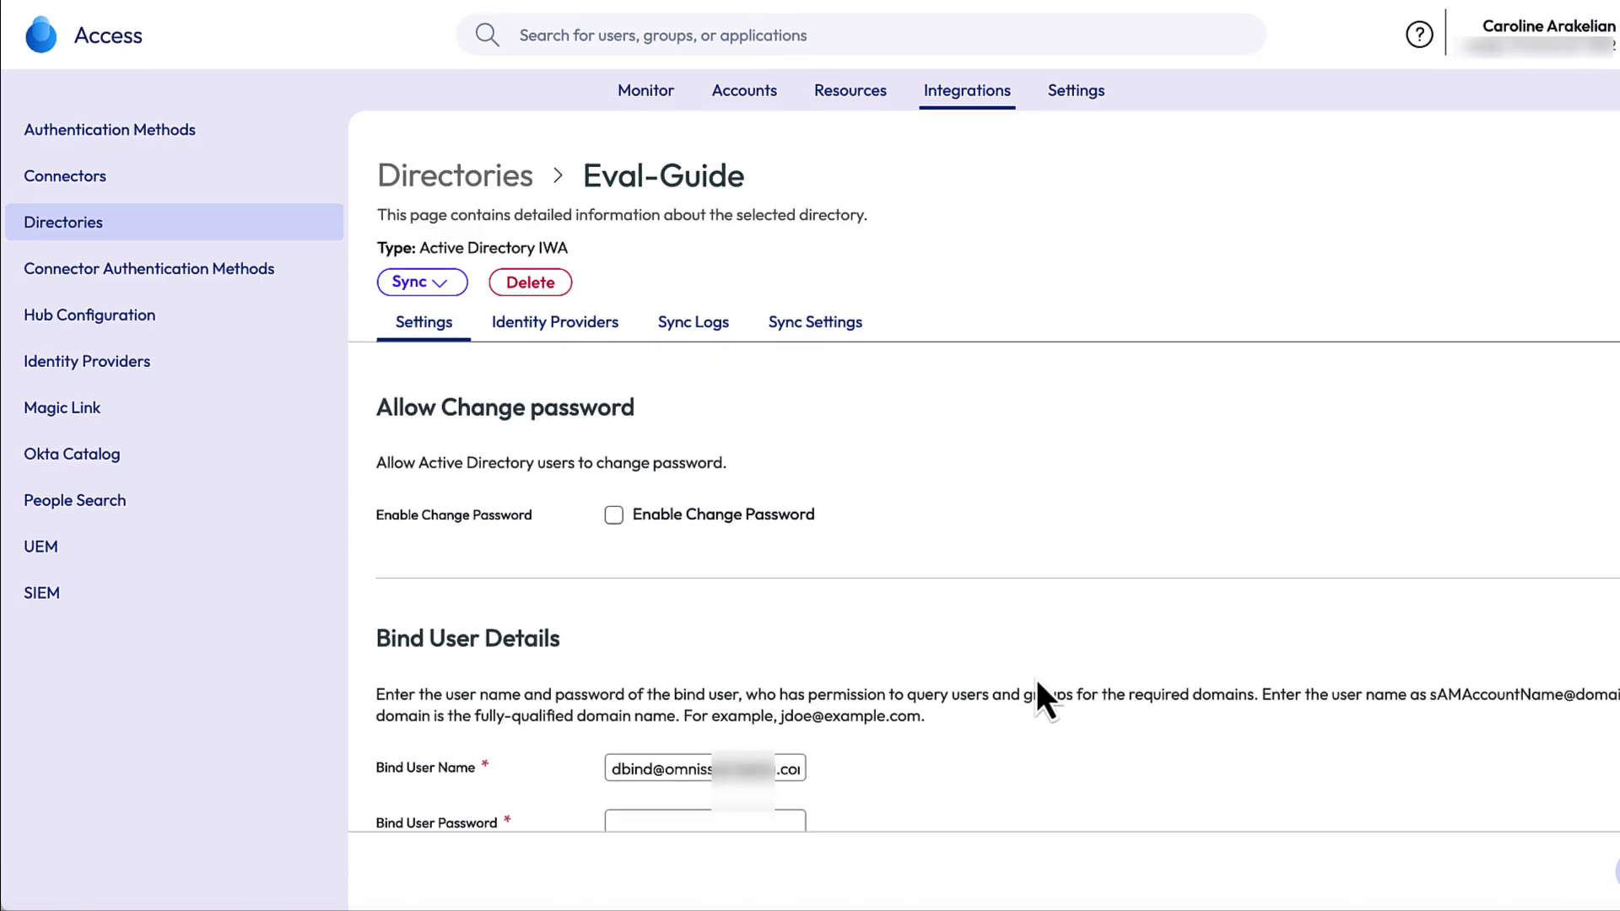
pyautogui.scroll(7, 1036, 682)
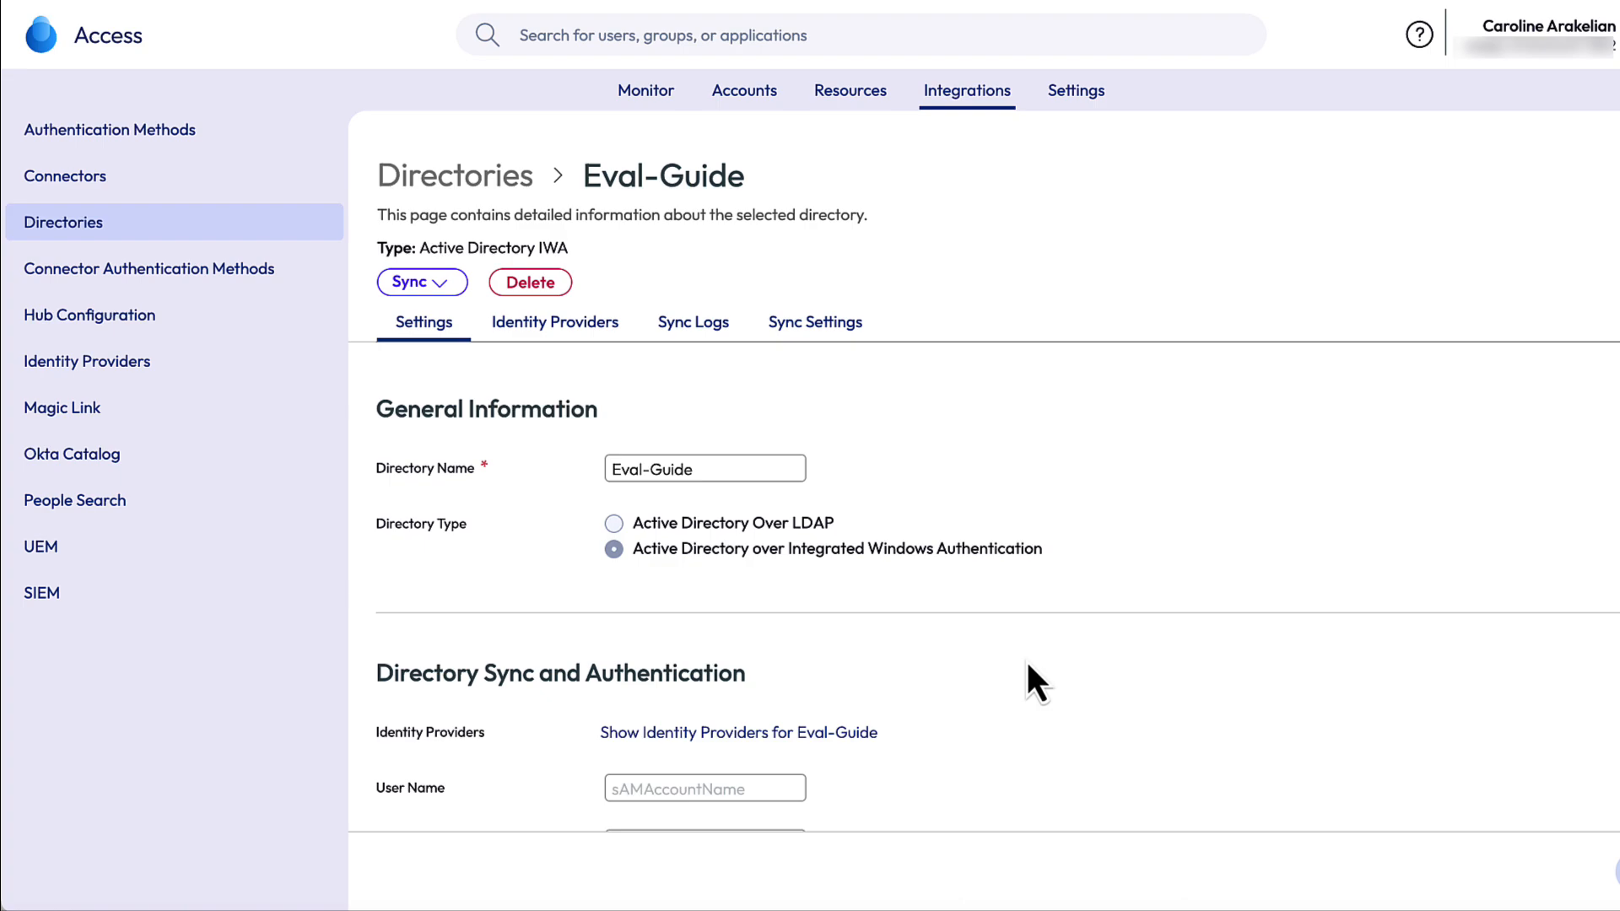
# - Review Eval-Guide's Identity Providers and Sync Logs, then list the user accounts
pyautogui.click(593, 329)
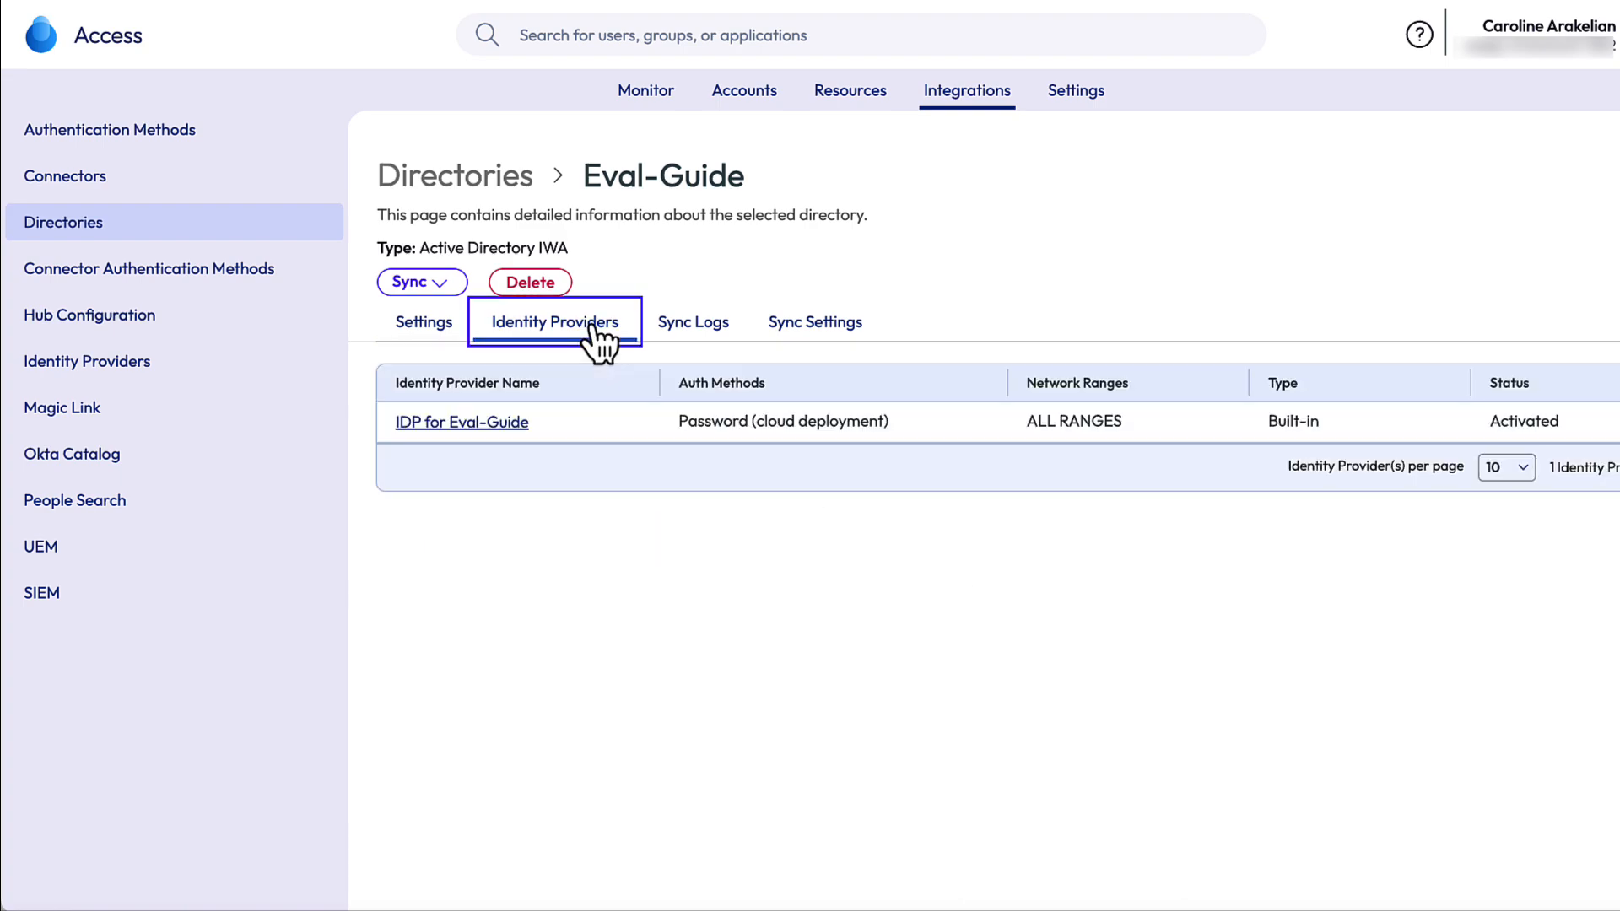
pyautogui.click(693, 329)
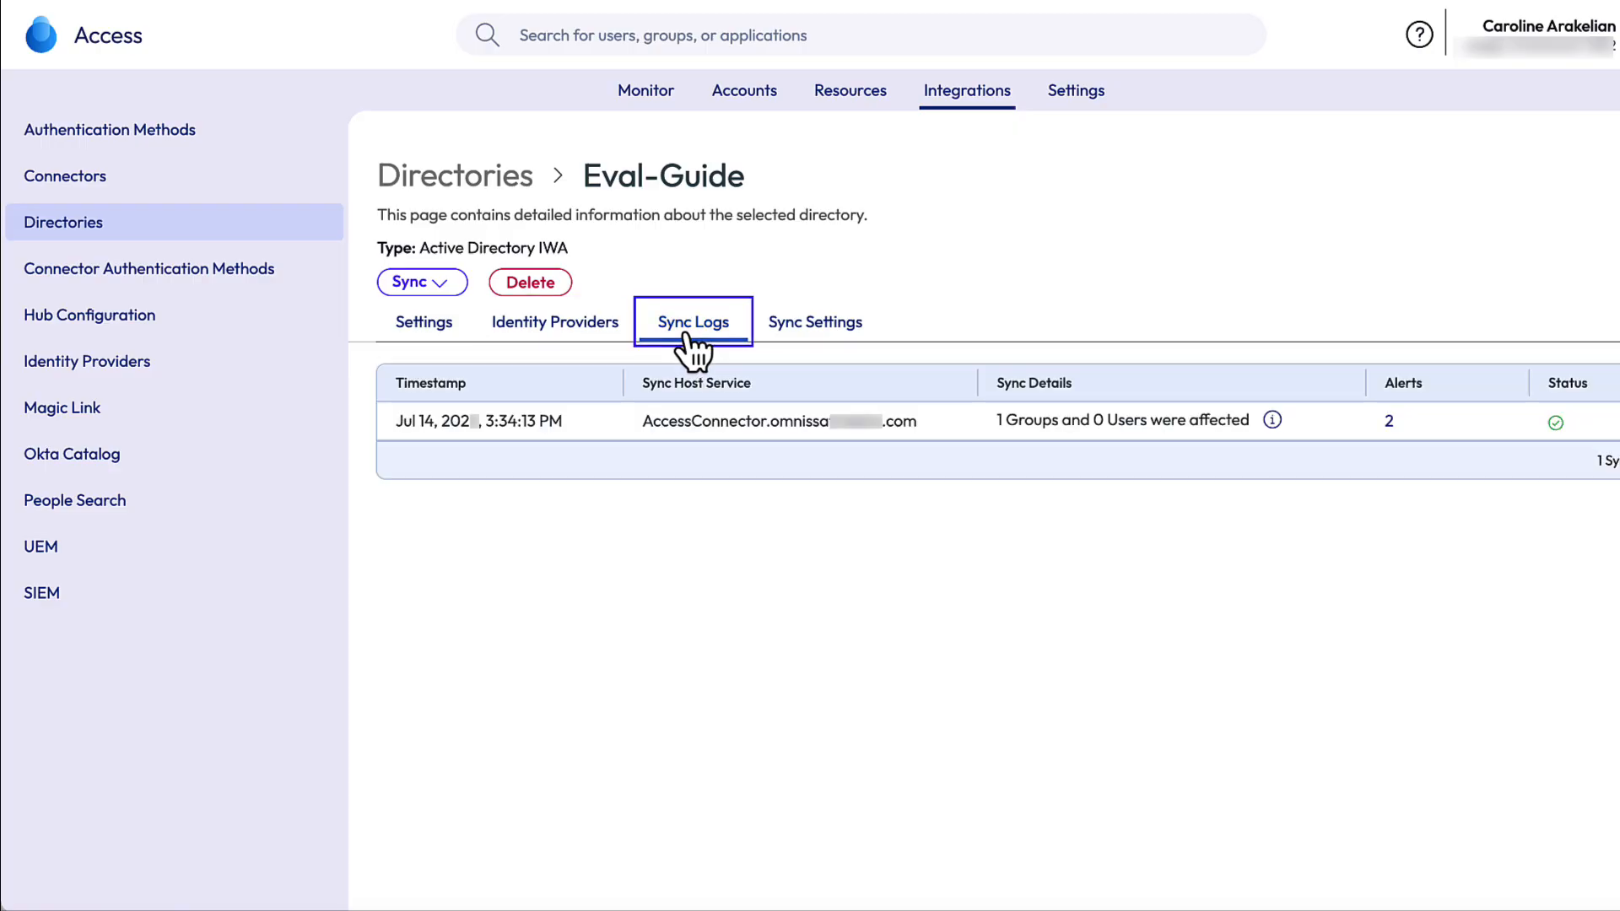
pyautogui.click(750, 104)
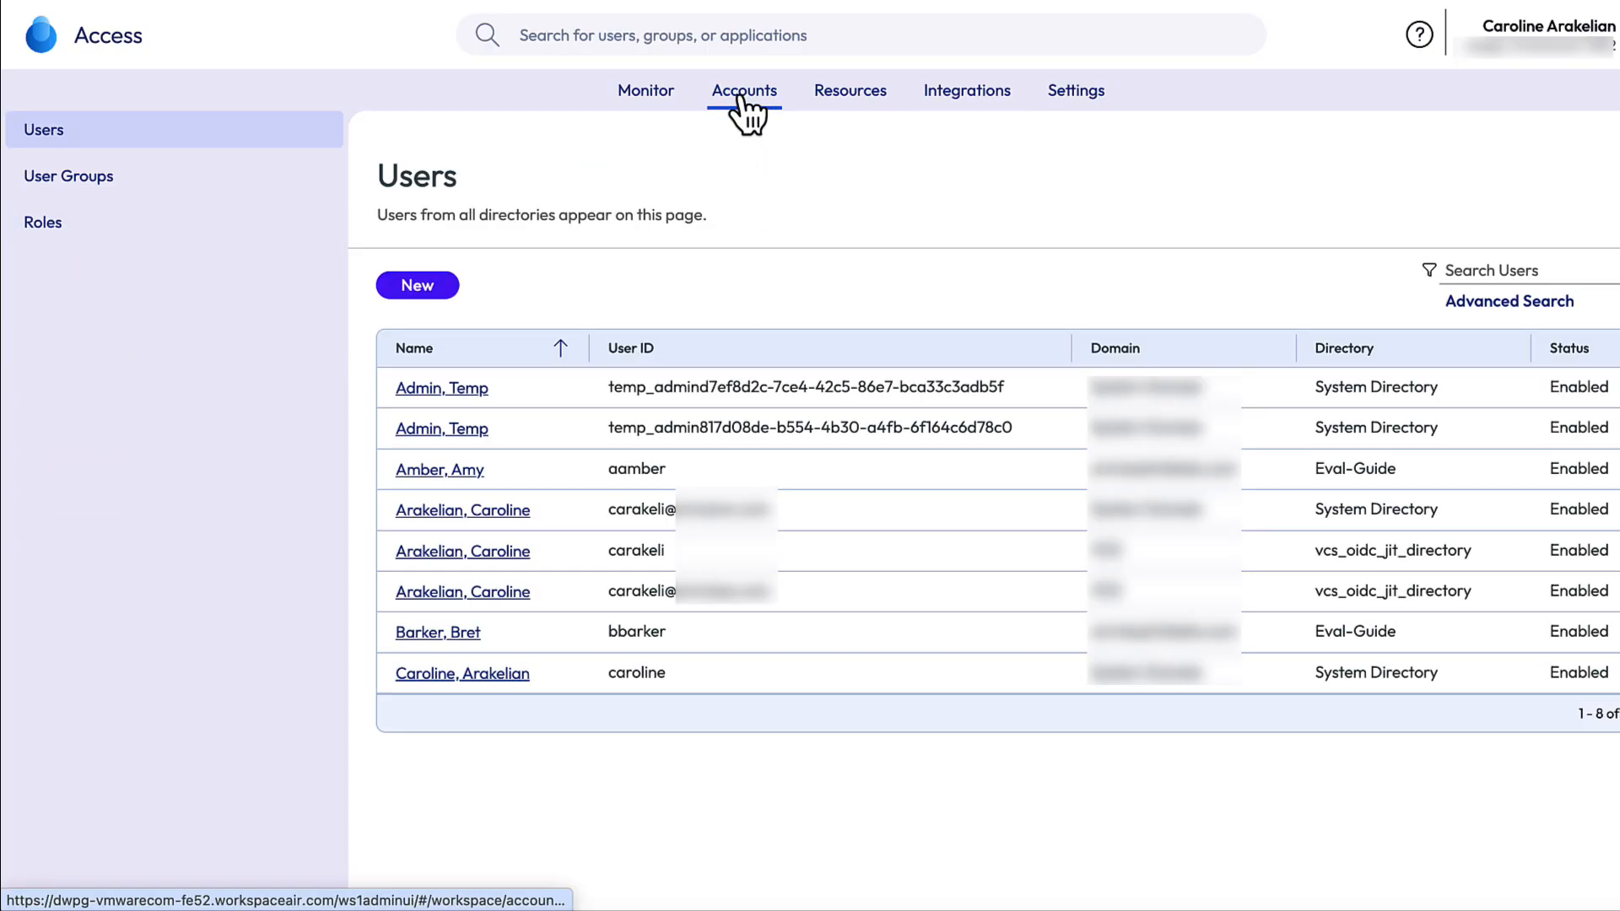